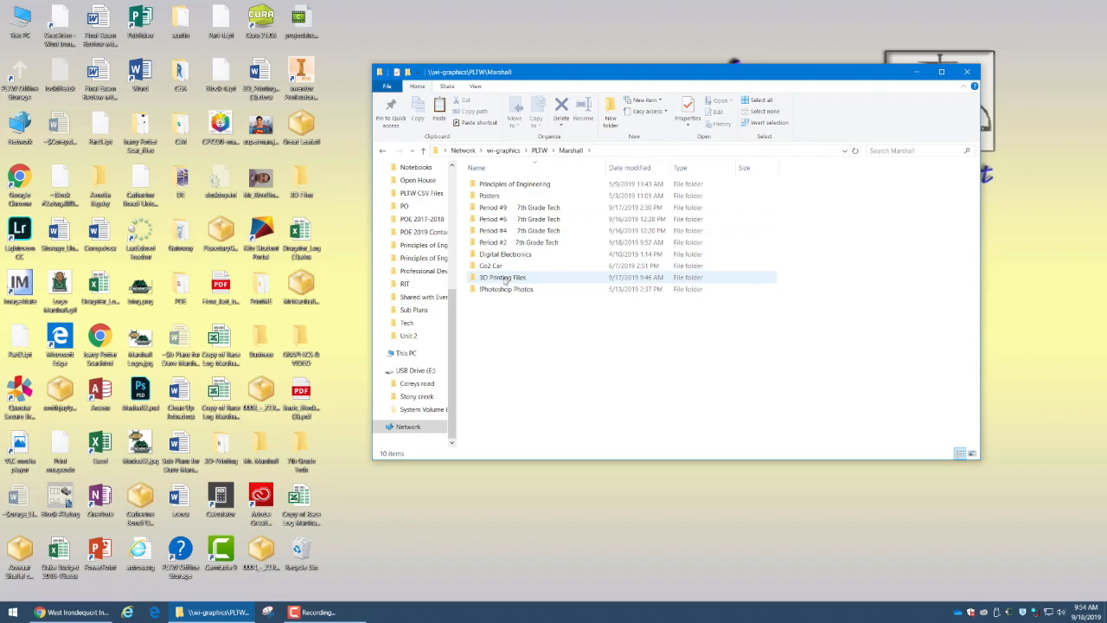
Step: Copy solid_pendant_template_pentagon.ipt from the Templates folder inside 3D Printing Files
{"action": "double_click", "coordinate": [505, 279]}
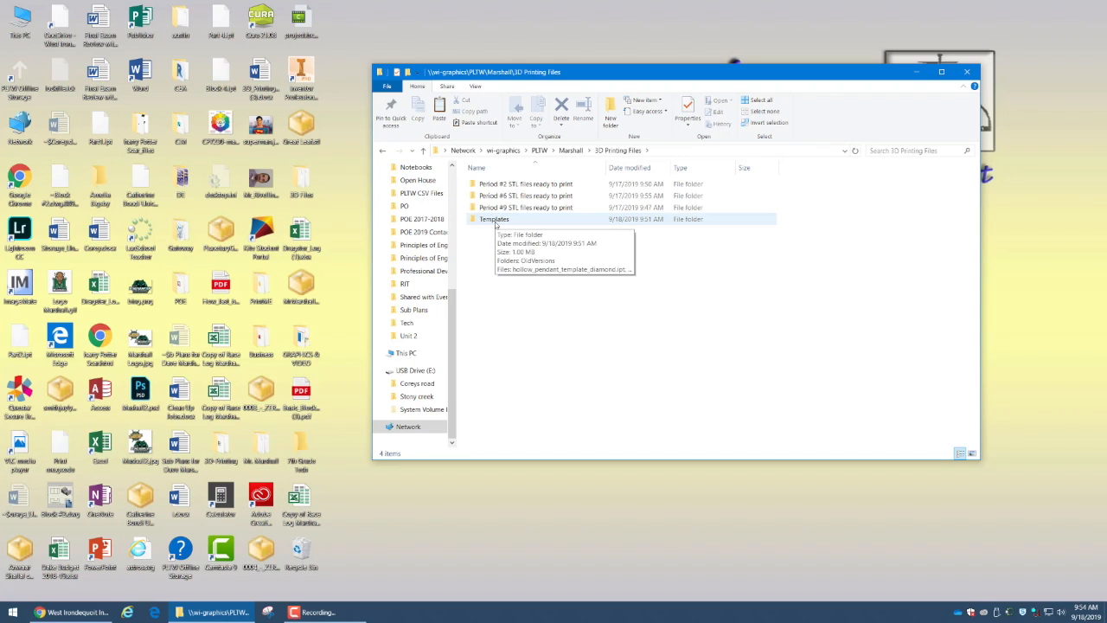
{"action": "double_click", "coordinate": [496, 219]}
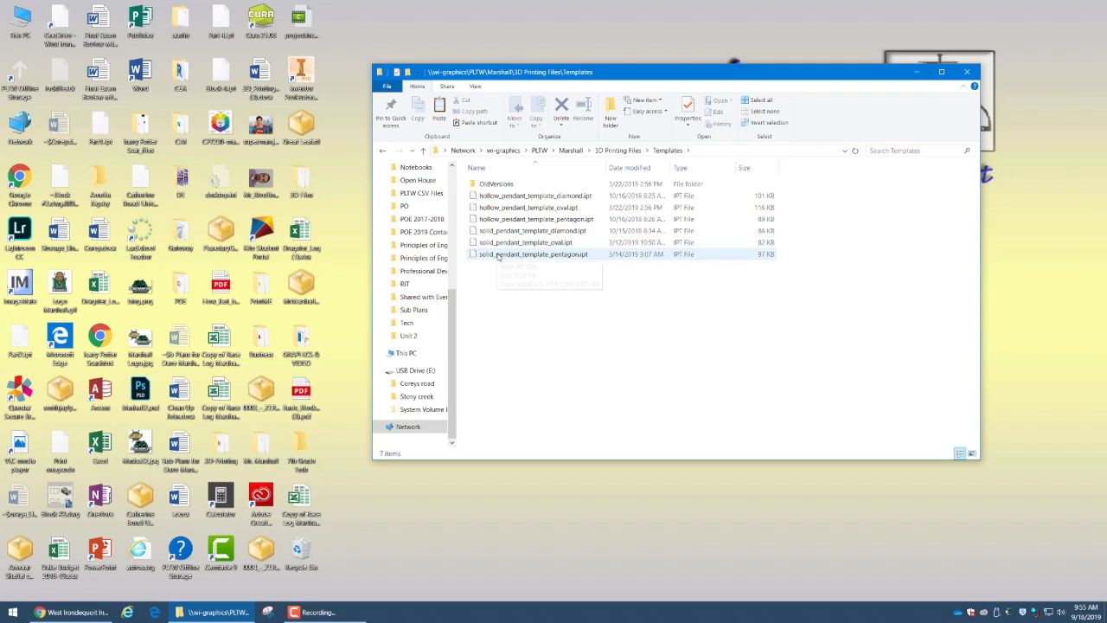
{"action": "right_click", "coordinate": [498, 256]}
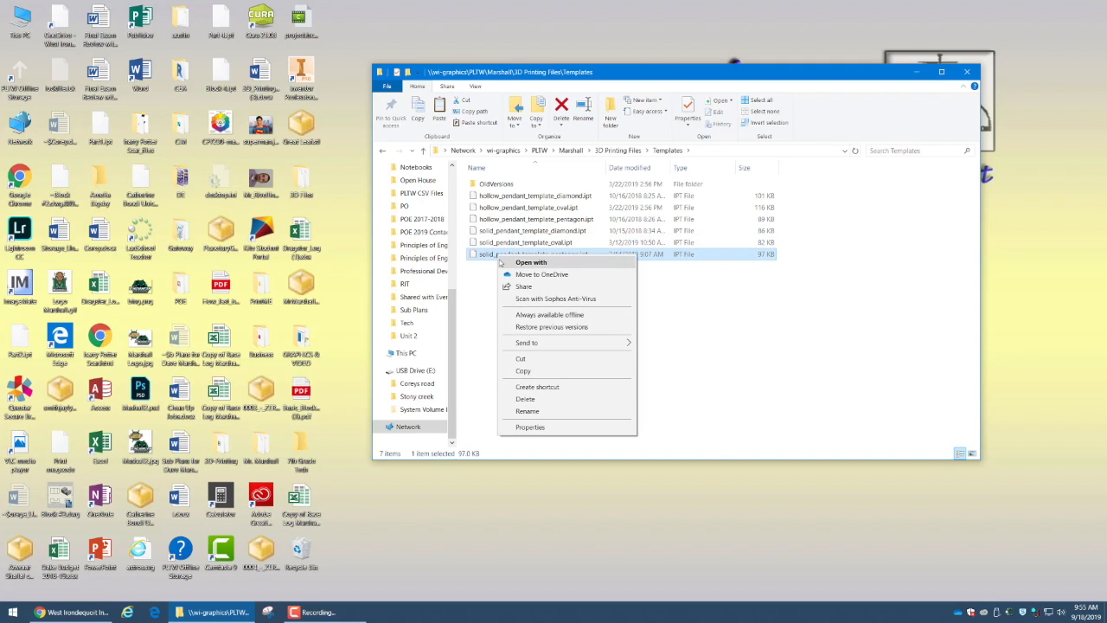
{"action": "left_click", "coordinate": [523, 371]}
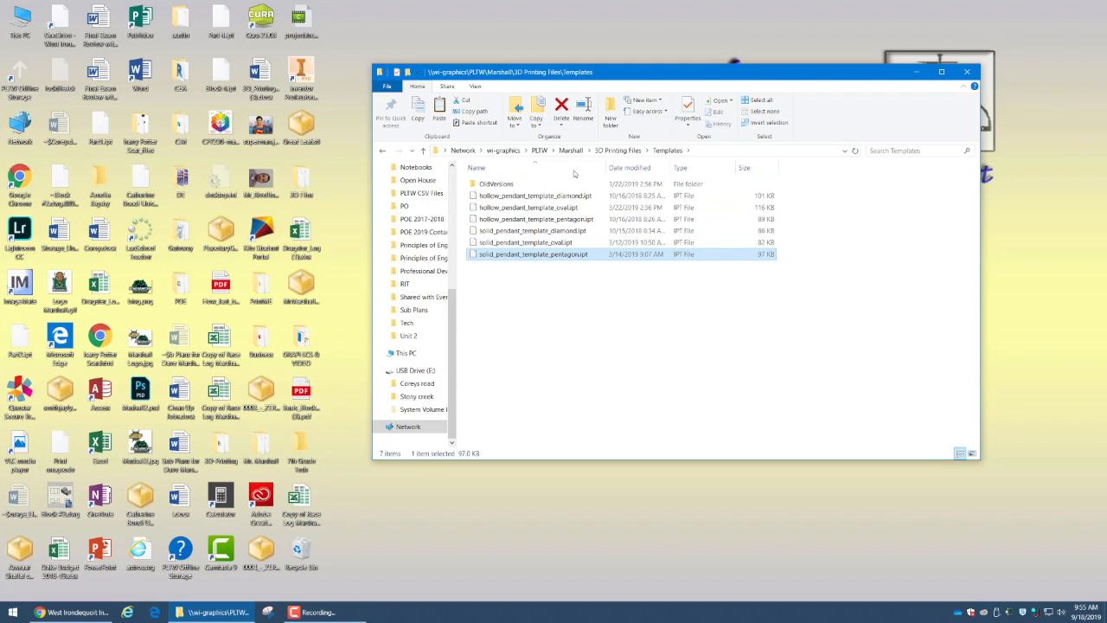
Step: Paste the copied pentagon template into the teacher's named folder under Period #2 7th Grade Tech
{"action": "left_click", "coordinate": [570, 152]}
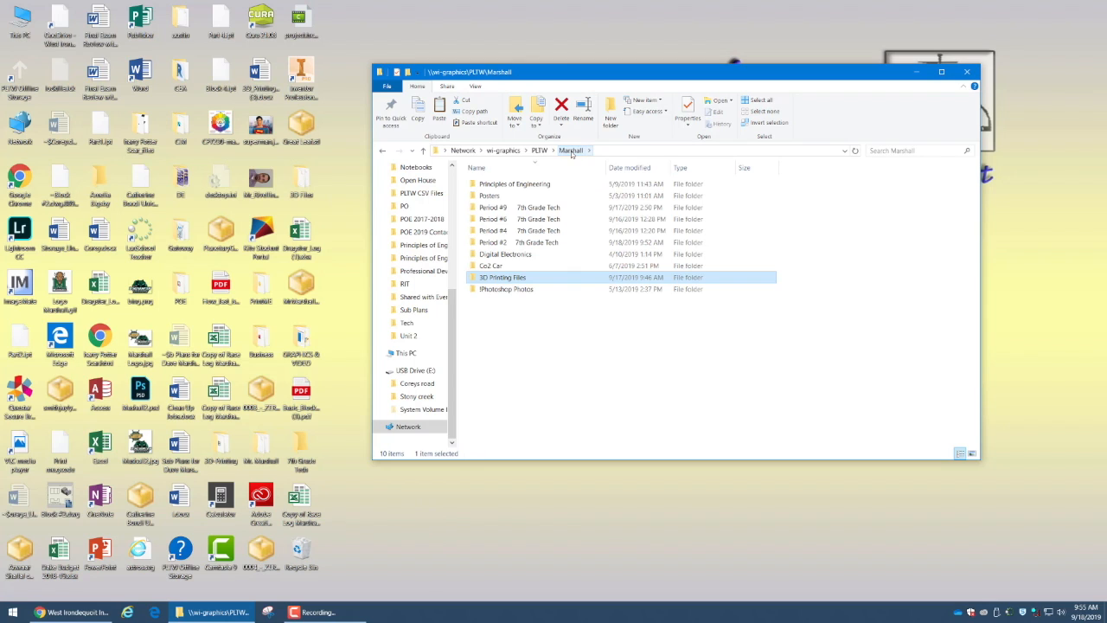
{"action": "double_click", "coordinate": [543, 243]}
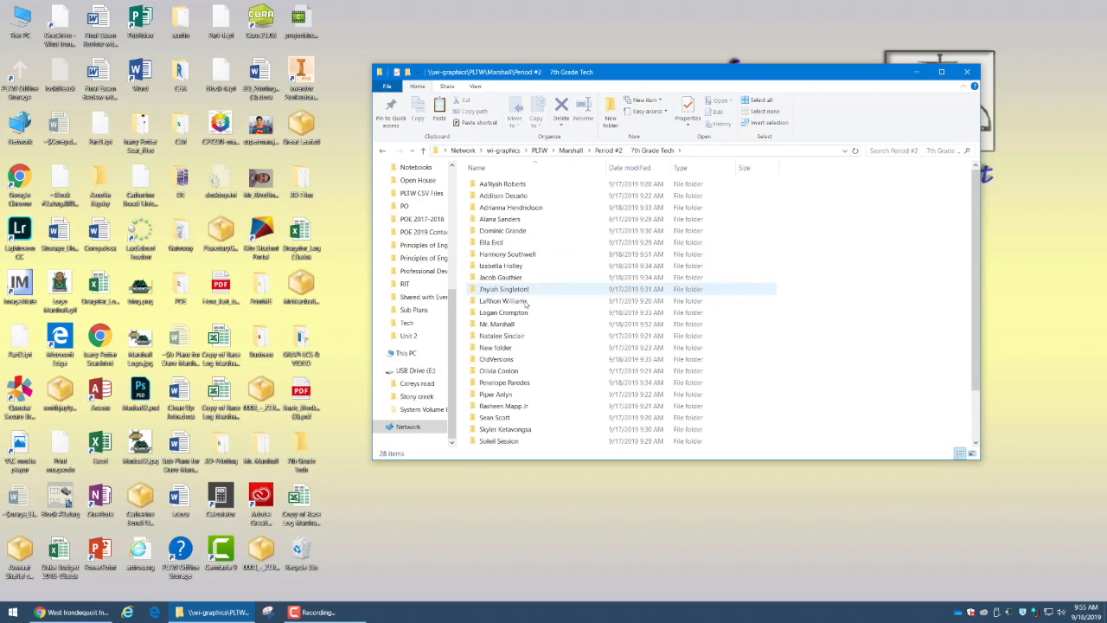
{"action": "double_click", "coordinate": [508, 324]}
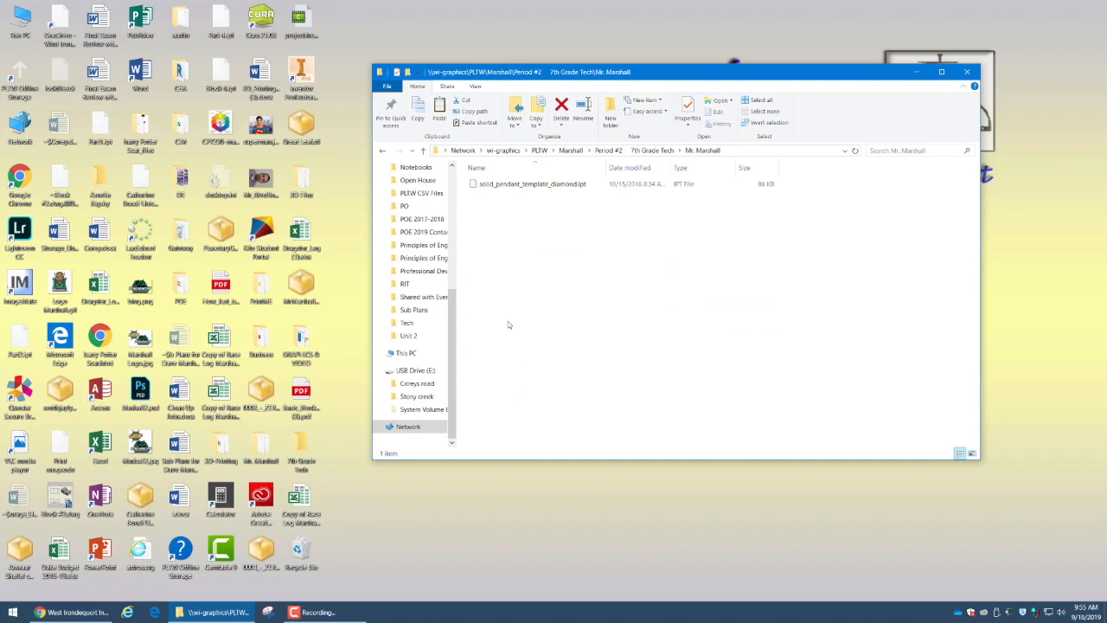
{"action": "right_click", "coordinate": [523, 232]}
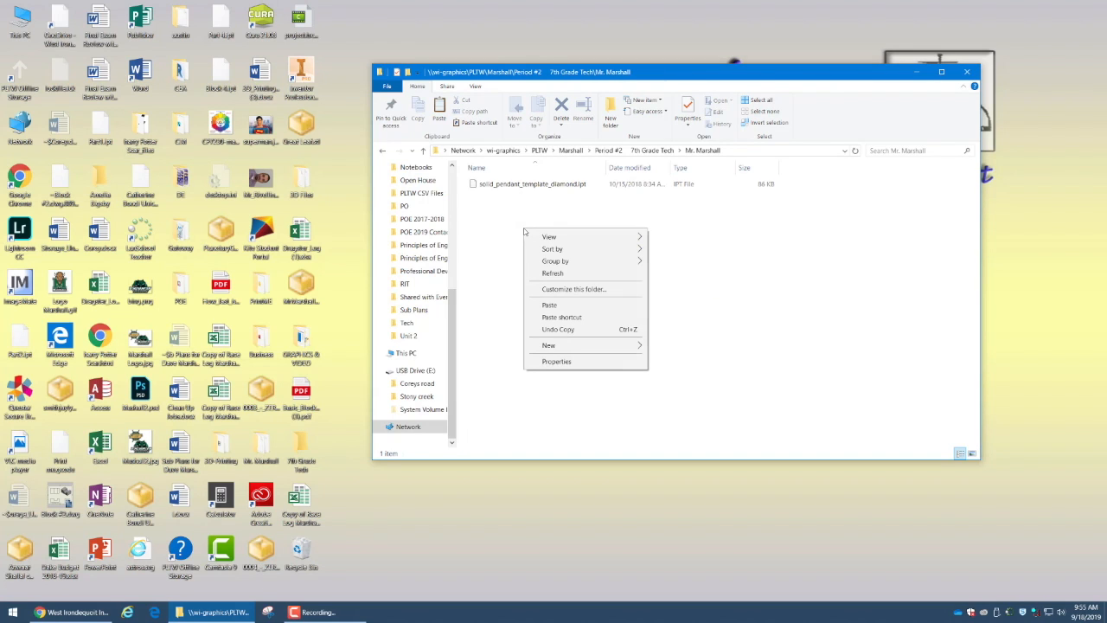
{"action": "left_click", "coordinate": [549, 306]}
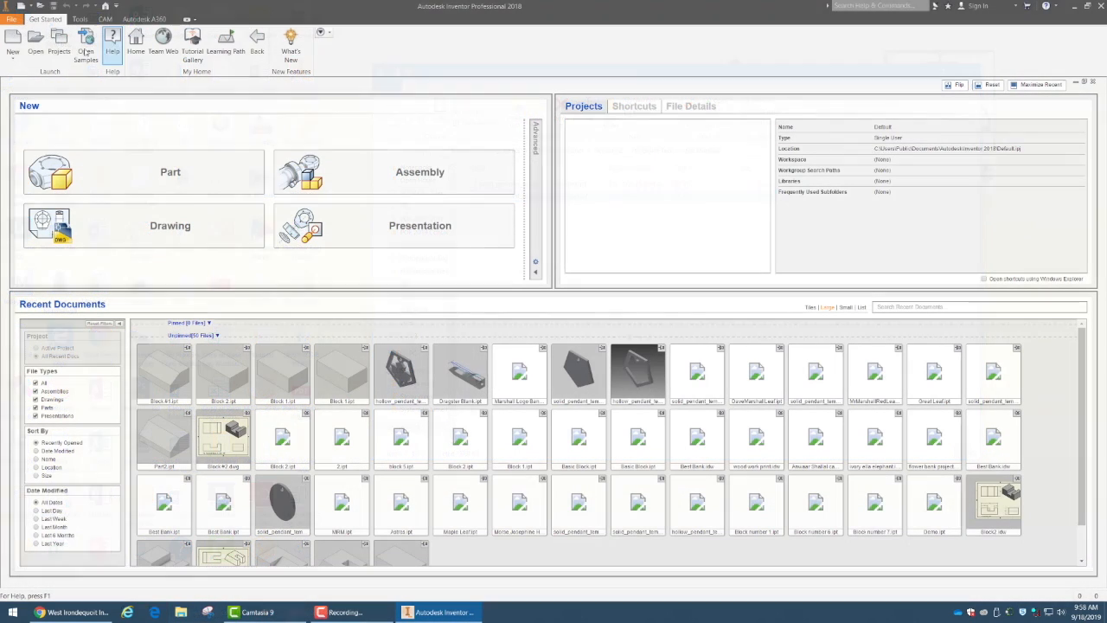
Step: In Autodesk Inventor, open solid_pendant_template_pentagon.ipt from the teacher's Period #2 7th Grade Tech folder, reached through the desktop's PLTW Offline Storage shortcut
{"action": "left_click", "coordinate": [36, 41]}
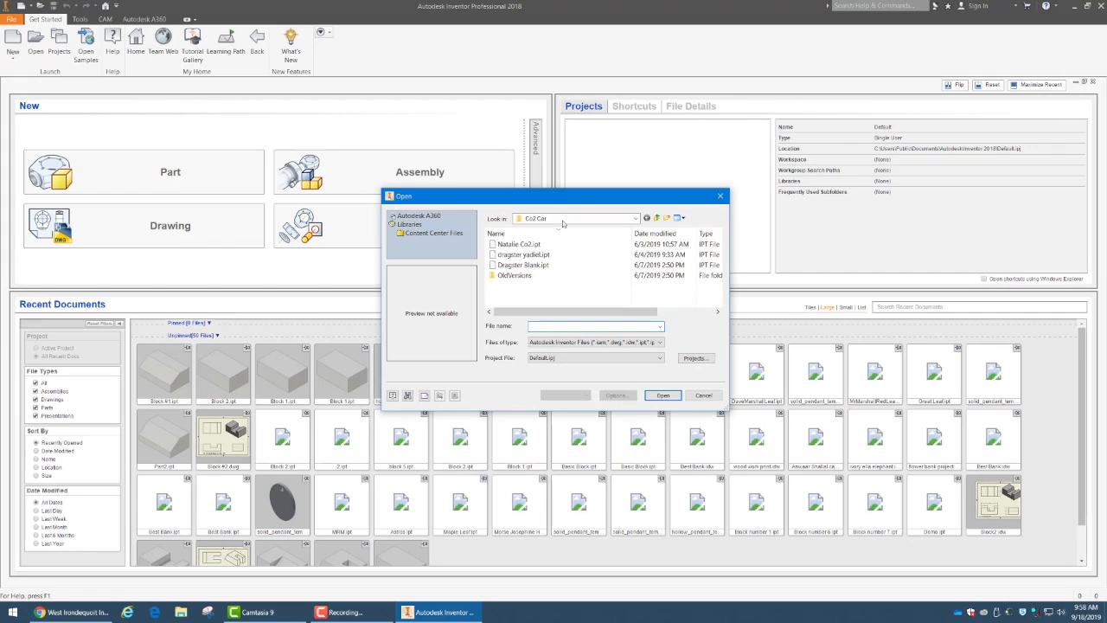
{"action": "left_click", "coordinate": [635, 218]}
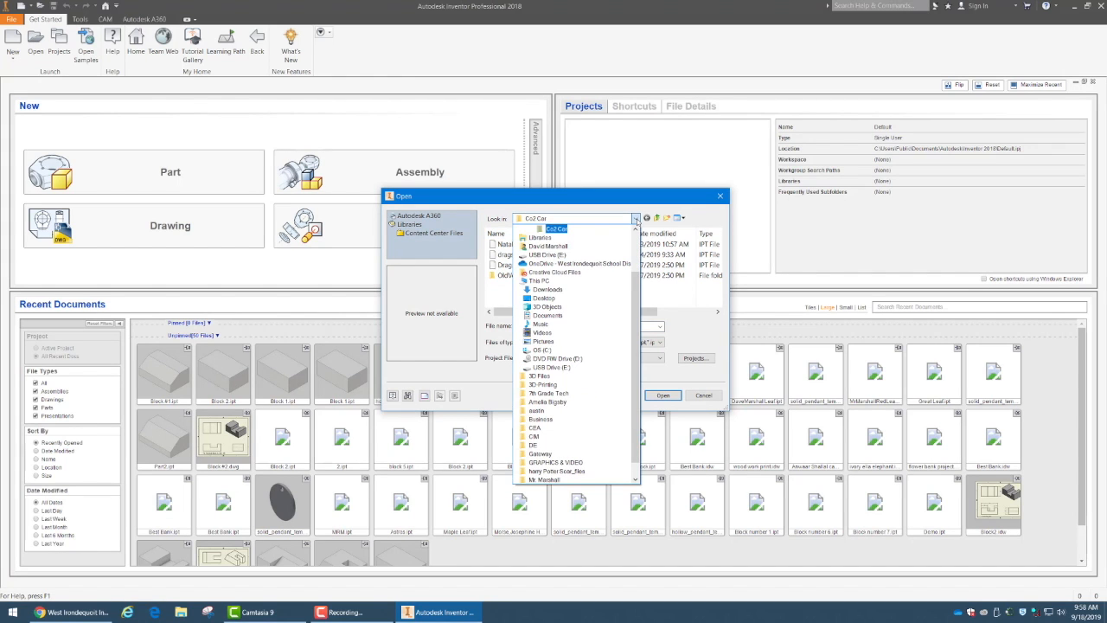
{"action": "left_click", "coordinate": [545, 299]}
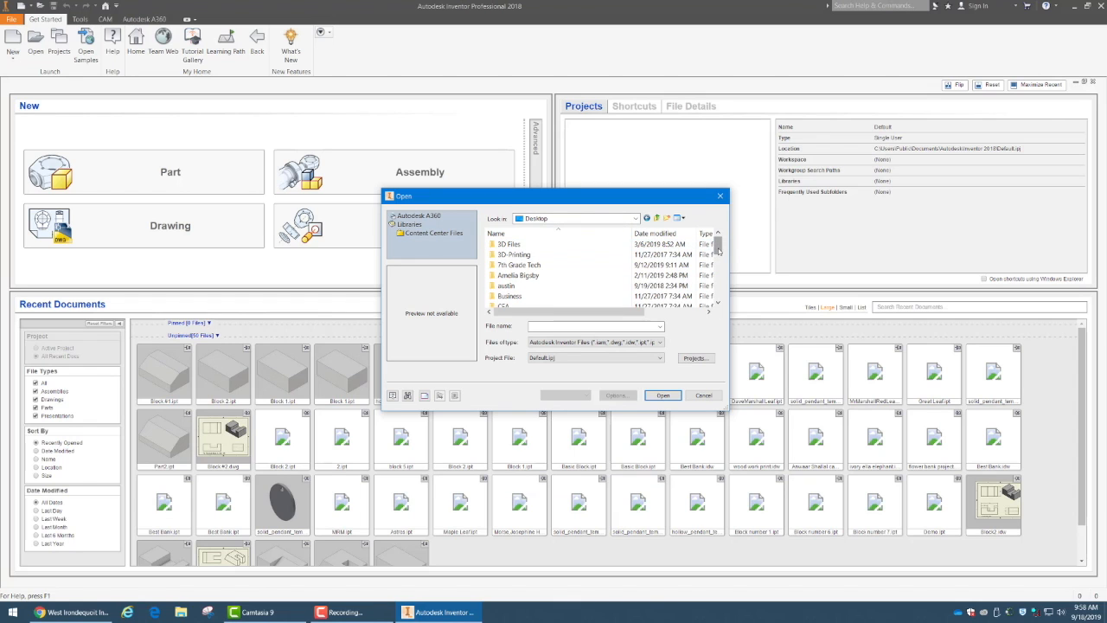
{"action": "left_click_drag", "start_coordinate": [715, 250], "coordinate": [718, 296]}
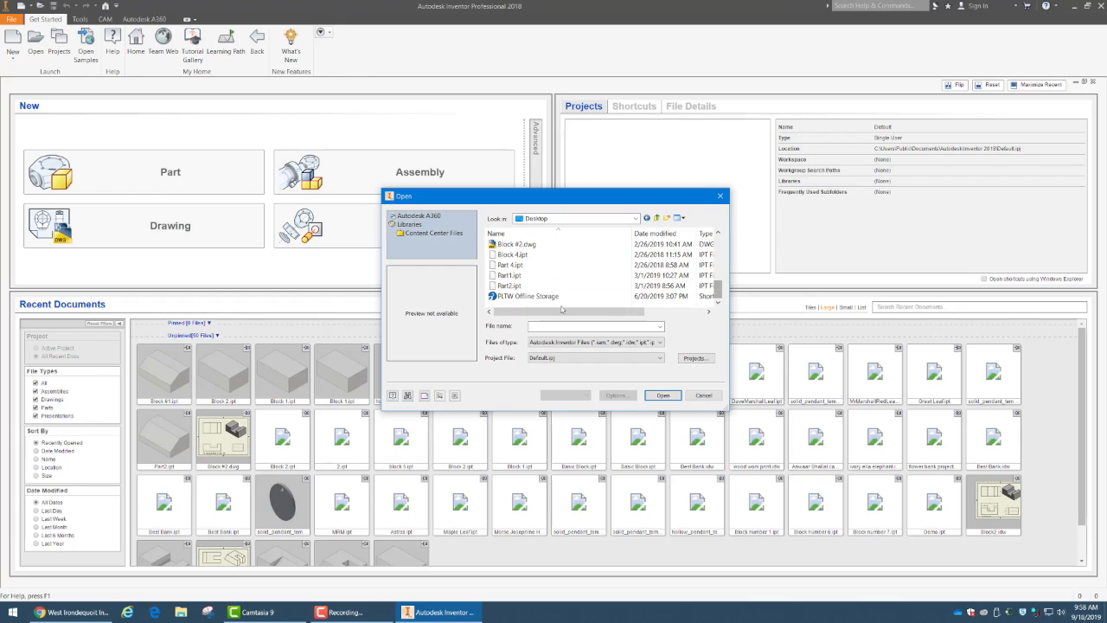
{"action": "double_click", "coordinate": [517, 297]}
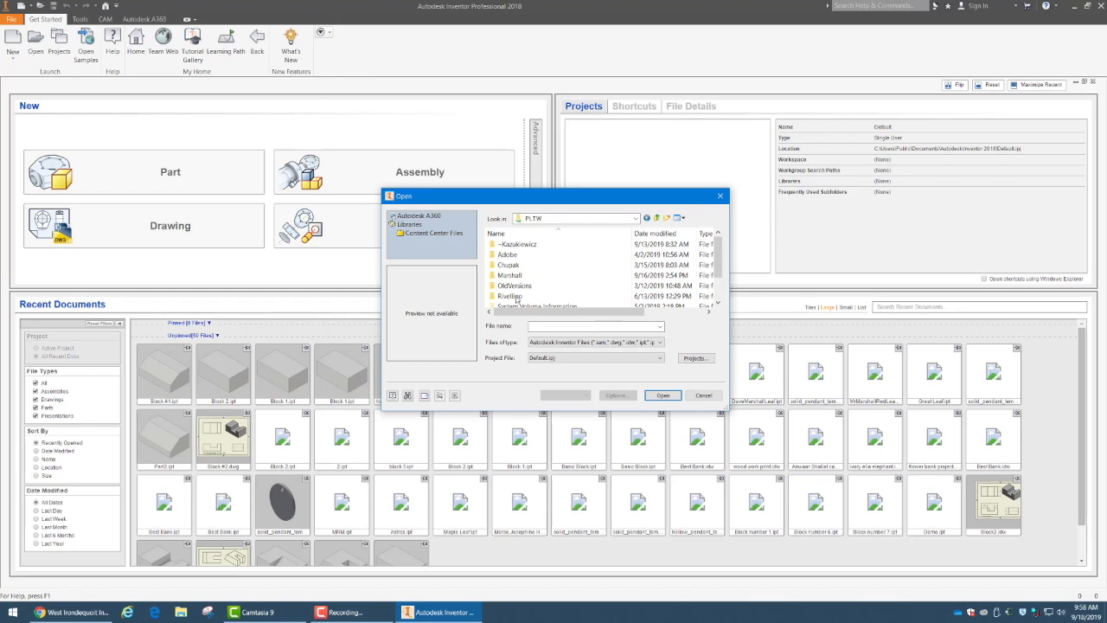
{"action": "left_click", "coordinate": [520, 275]}
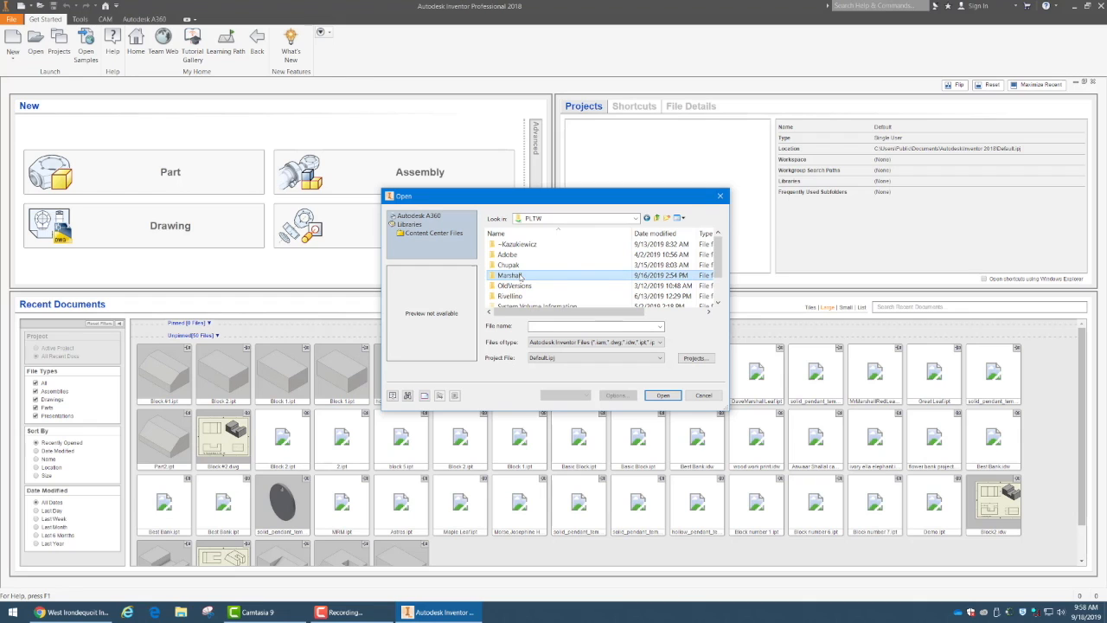
{"action": "double_click", "coordinate": [520, 275]}
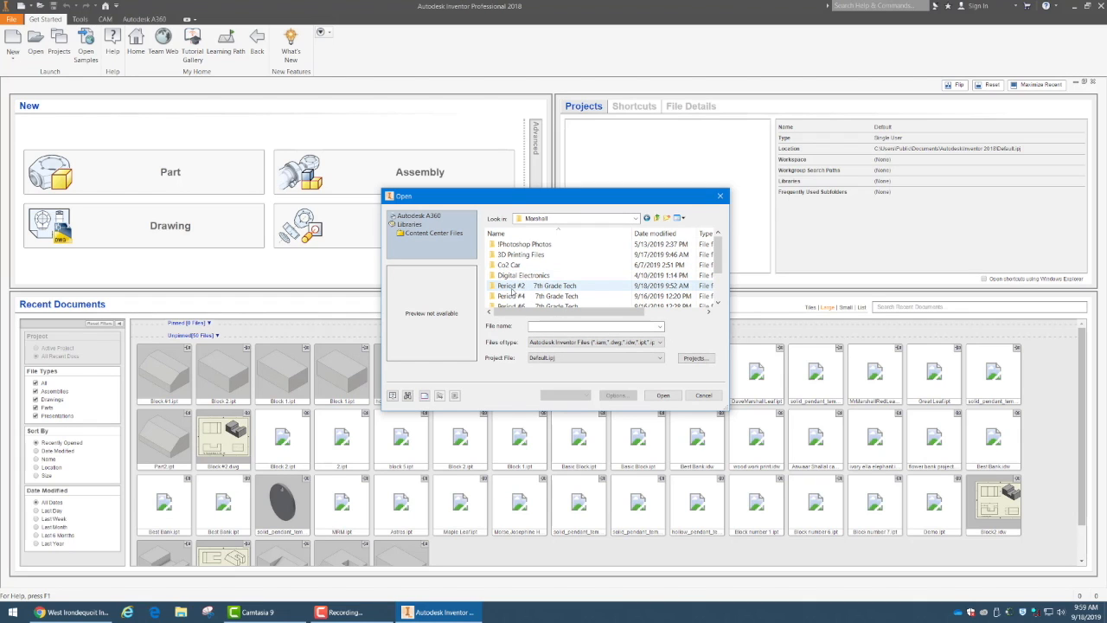
{"action": "double_click", "coordinate": [513, 288]}
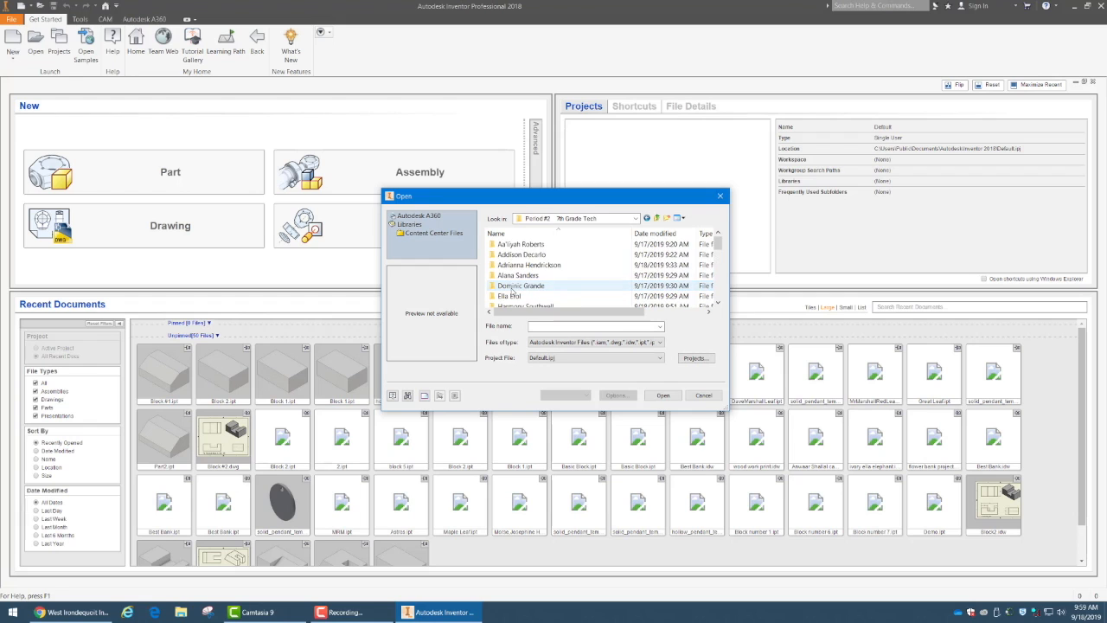
{"action": "left_click_drag", "start_coordinate": [718, 244], "coordinate": [722, 273]}
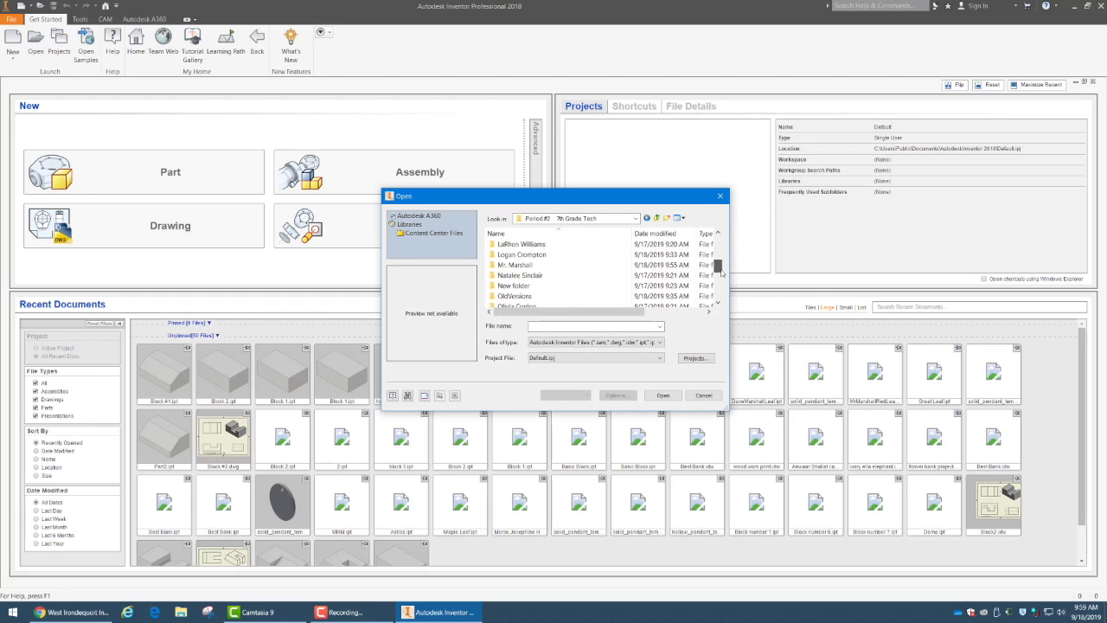
{"action": "double_click", "coordinate": [526, 266]}
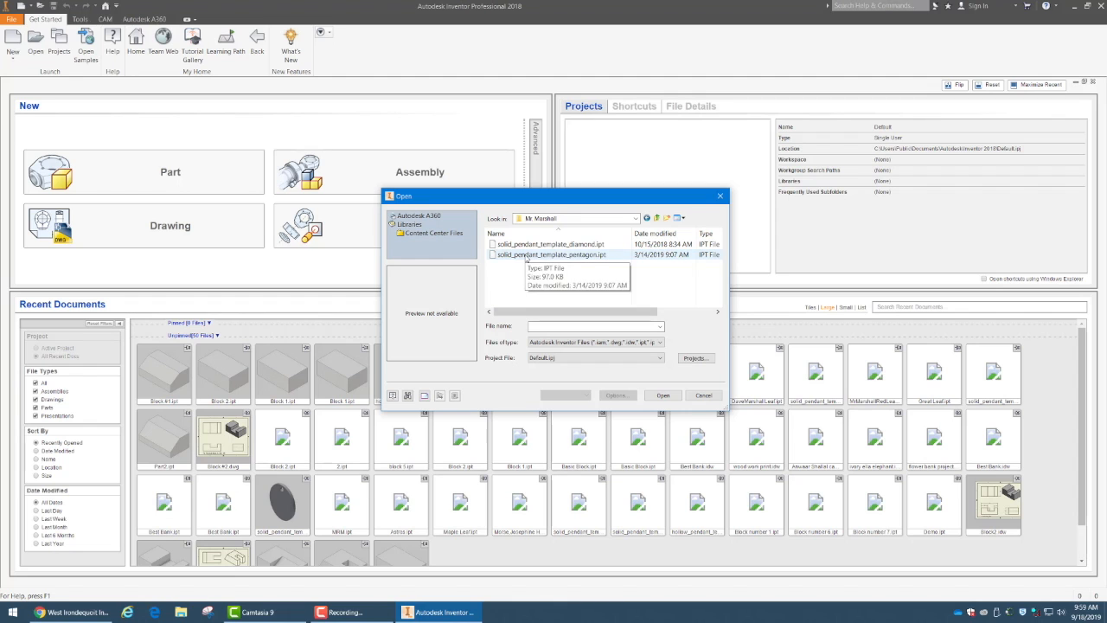
{"action": "left_click", "coordinate": [525, 258]}
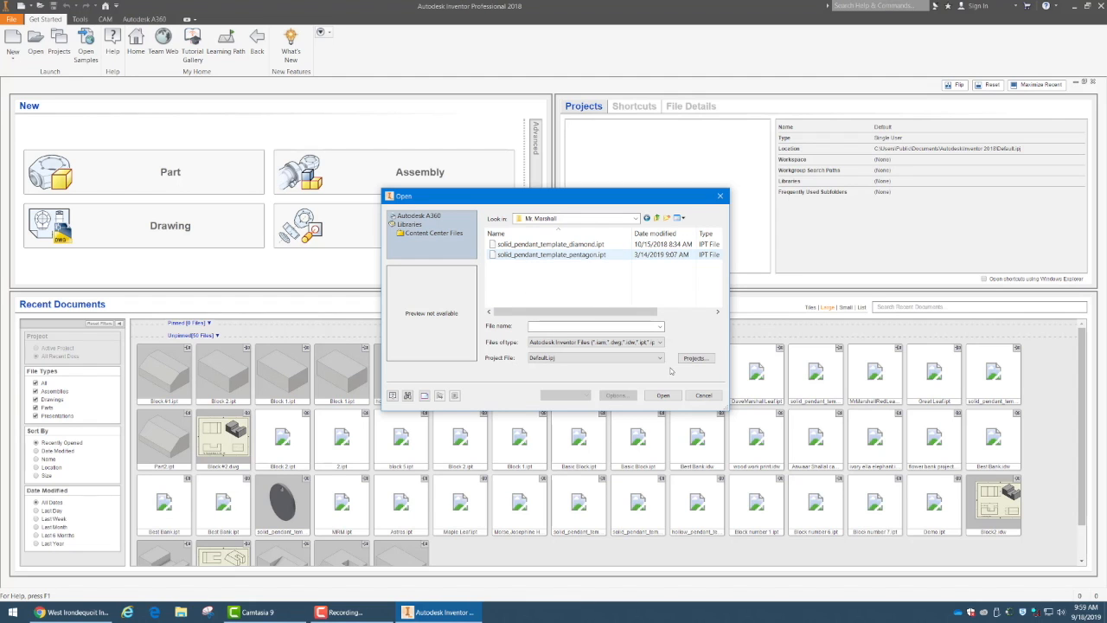
{"action": "left_click", "coordinate": [663, 395]}
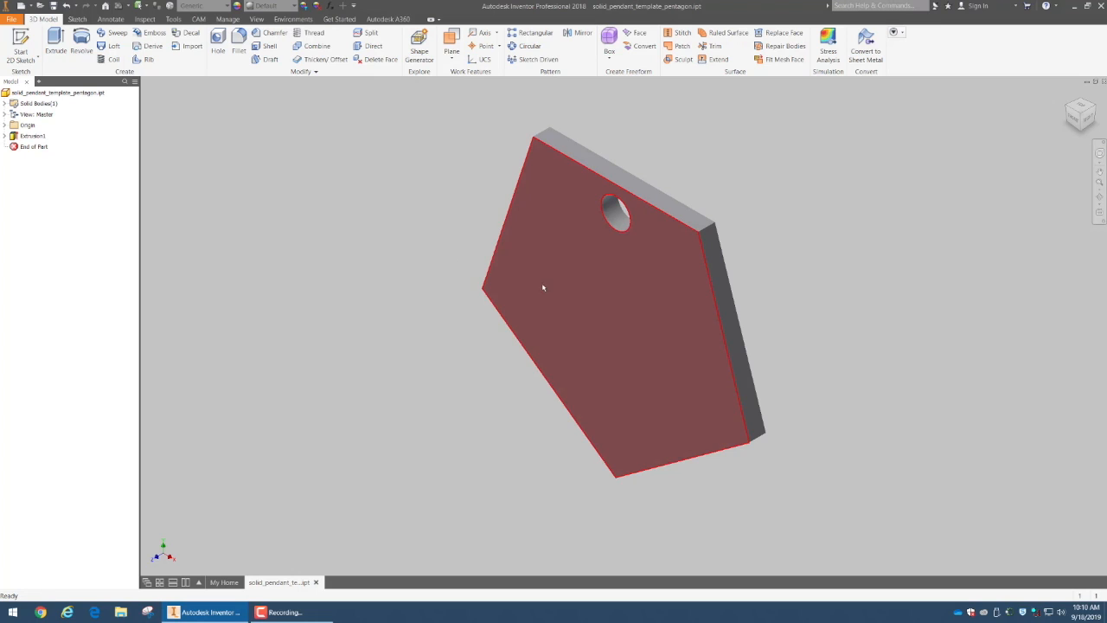
Step: Start a new sketch on the large front face of the pentagon pendant
{"action": "left_click", "coordinate": [575, 300]}
{"action": "right_click", "coordinate": [575, 300]}
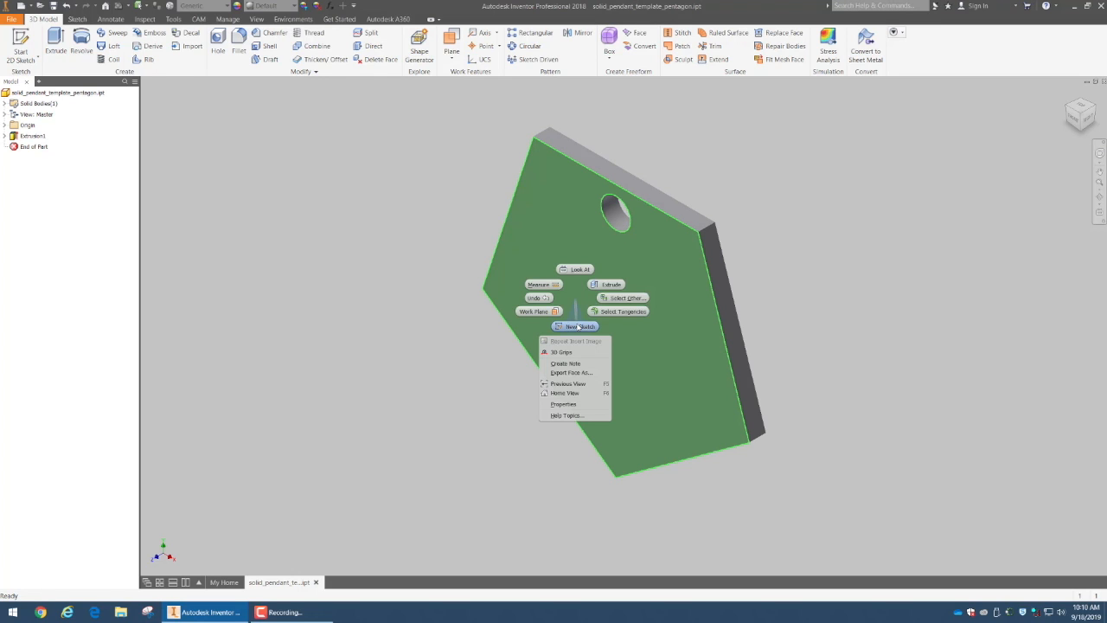
{"action": "left_click", "coordinate": [579, 326]}
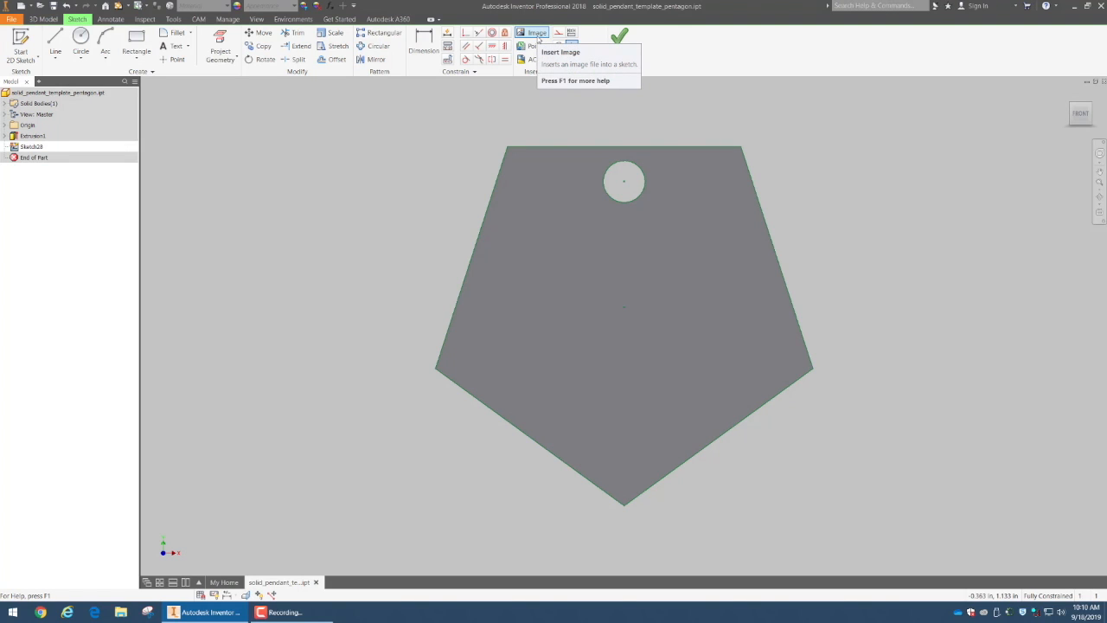
Step: Load Maple Leaf Image.jpg for insertion into the sketch, browsing via PLTW Offline Storage to the teacher's Period #2 7th Grade Tech folder
{"action": "left_click", "coordinate": [538, 34]}
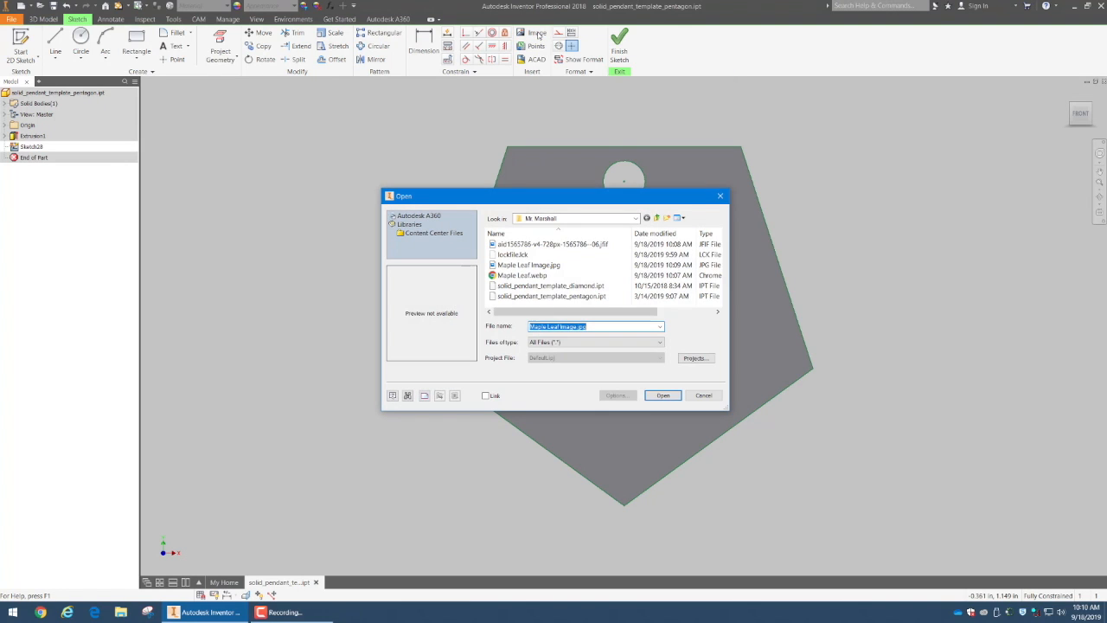
{"action": "left_click", "coordinate": [577, 218]}
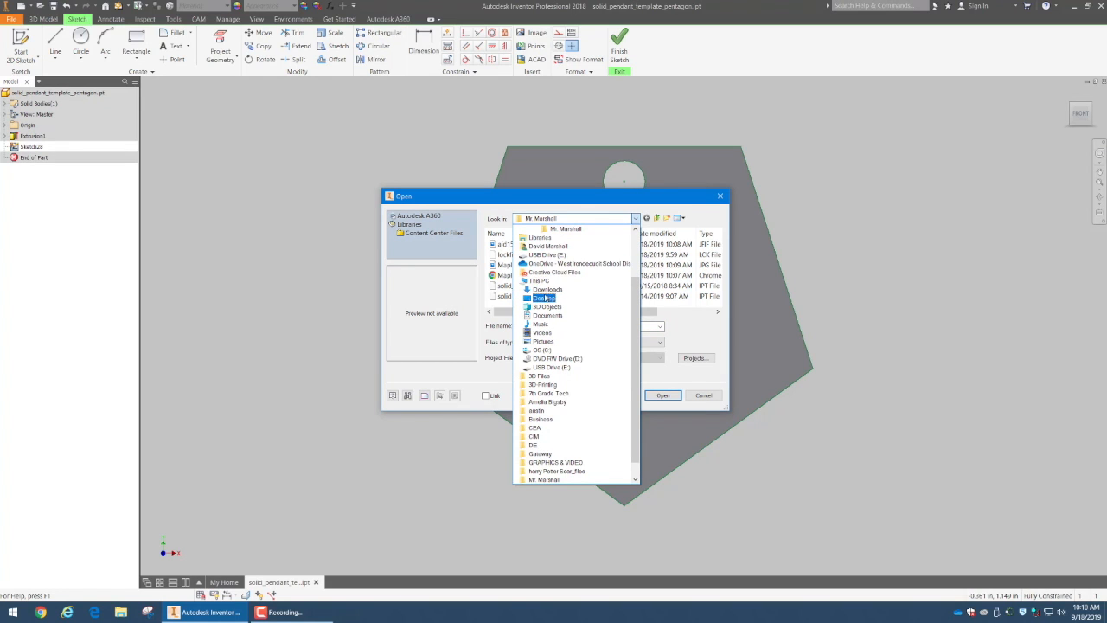
{"action": "left_click", "coordinate": [544, 297]}
{"action": "left_click_drag", "start_coordinate": [713, 240], "coordinate": [716, 288]}
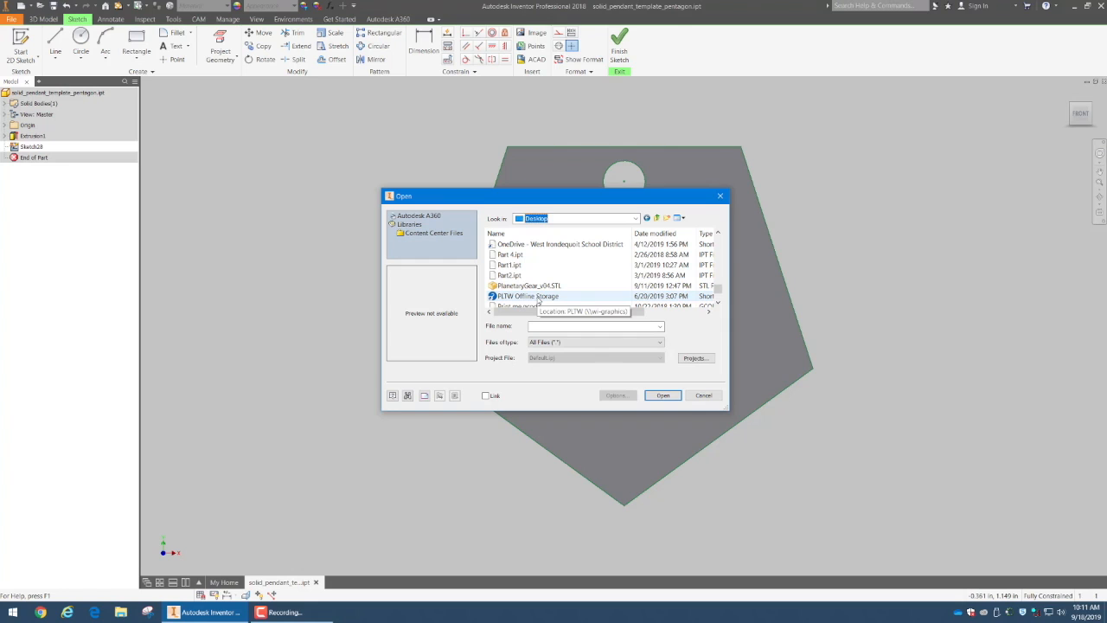
{"action": "double_click", "coordinate": [538, 296]}
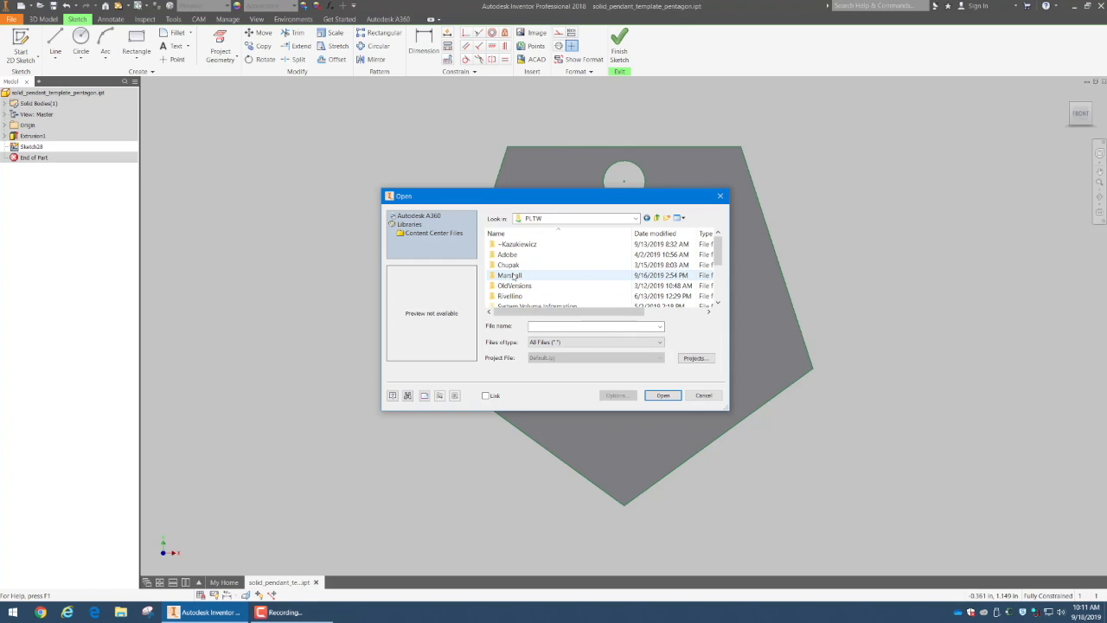
{"action": "double_click", "coordinate": [513, 275]}
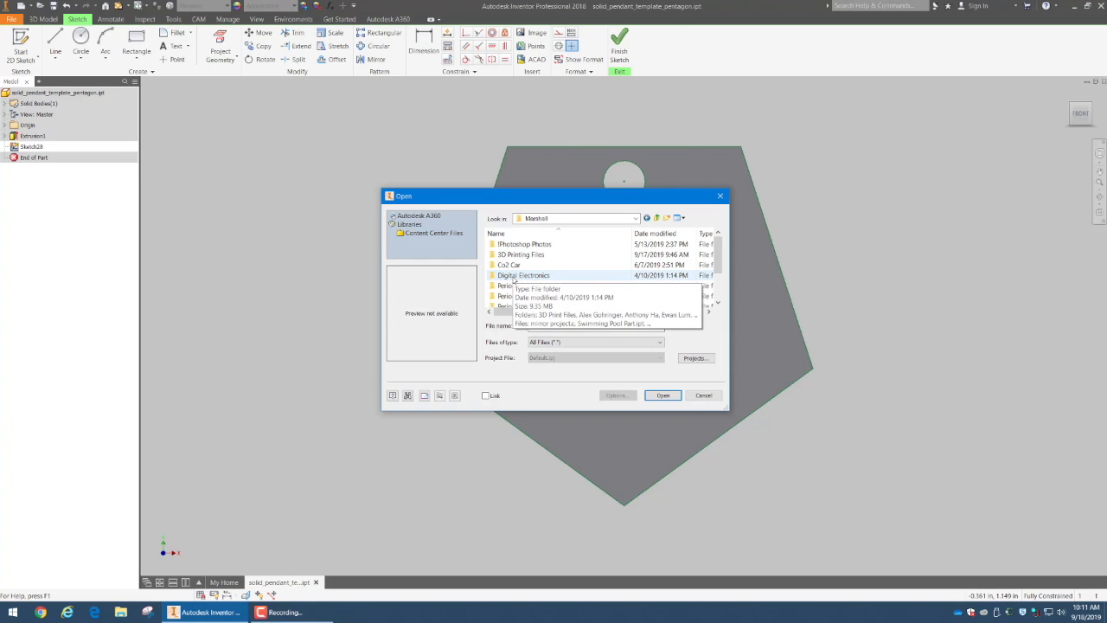
{"action": "double_click", "coordinate": [510, 285]}
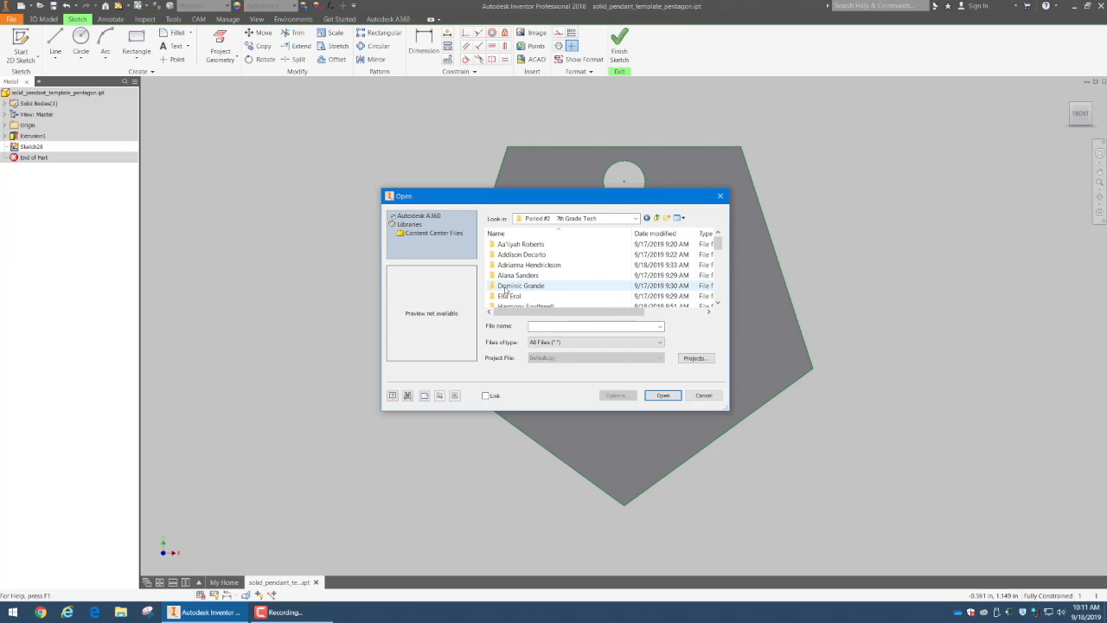
{"action": "scroll", "coordinate": [506, 290], "scroll_direction": "down", "scroll_amount": 3}
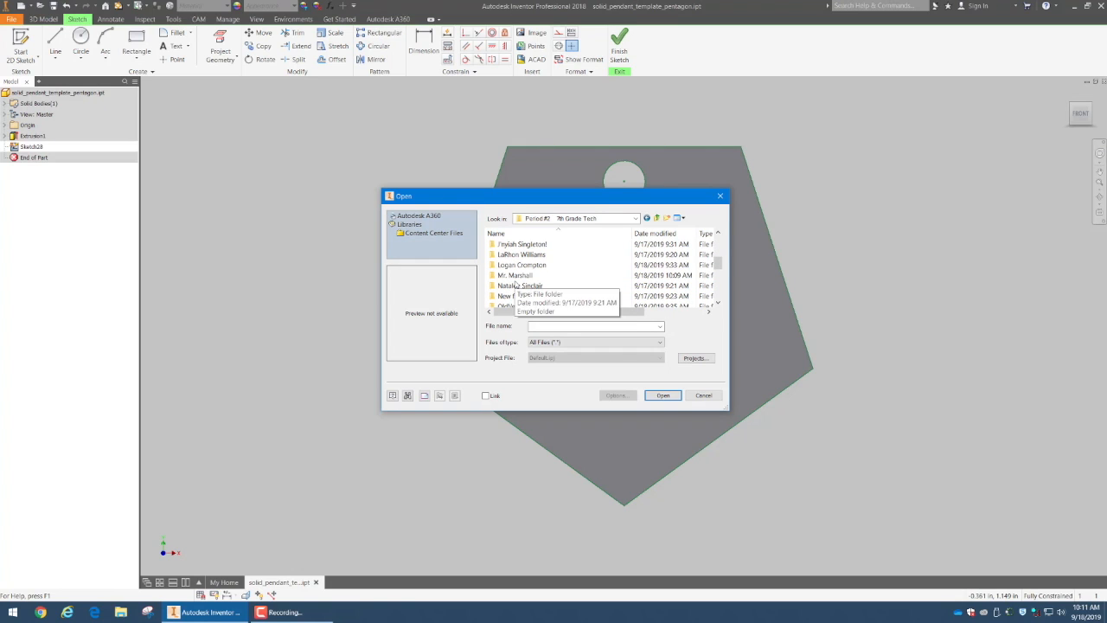
{"action": "double_click", "coordinate": [516, 275]}
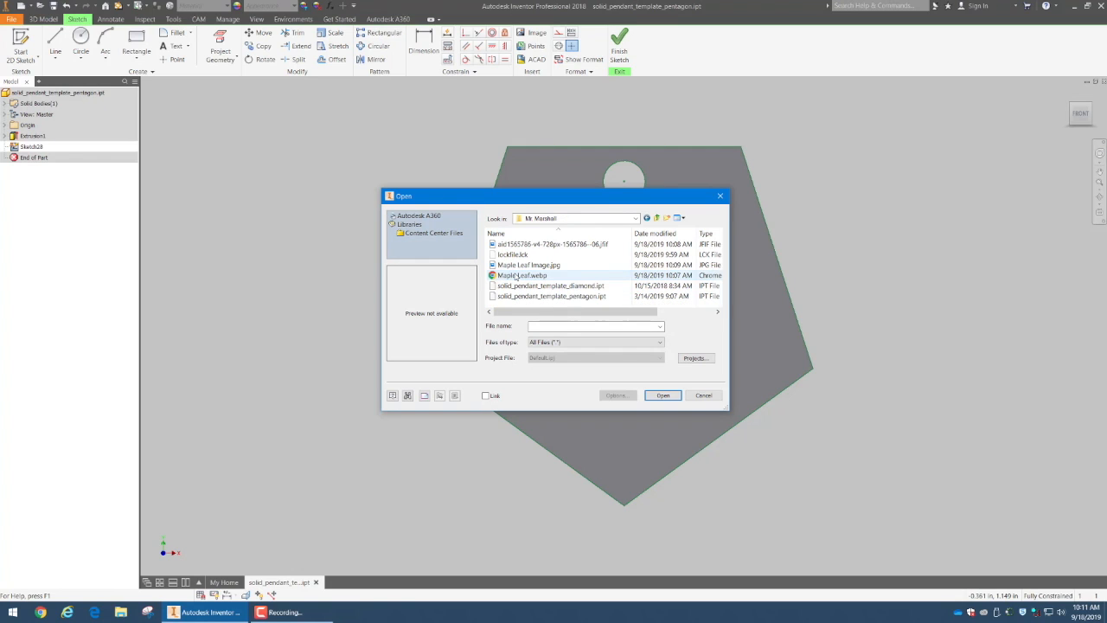
{"action": "left_click", "coordinate": [518, 265]}
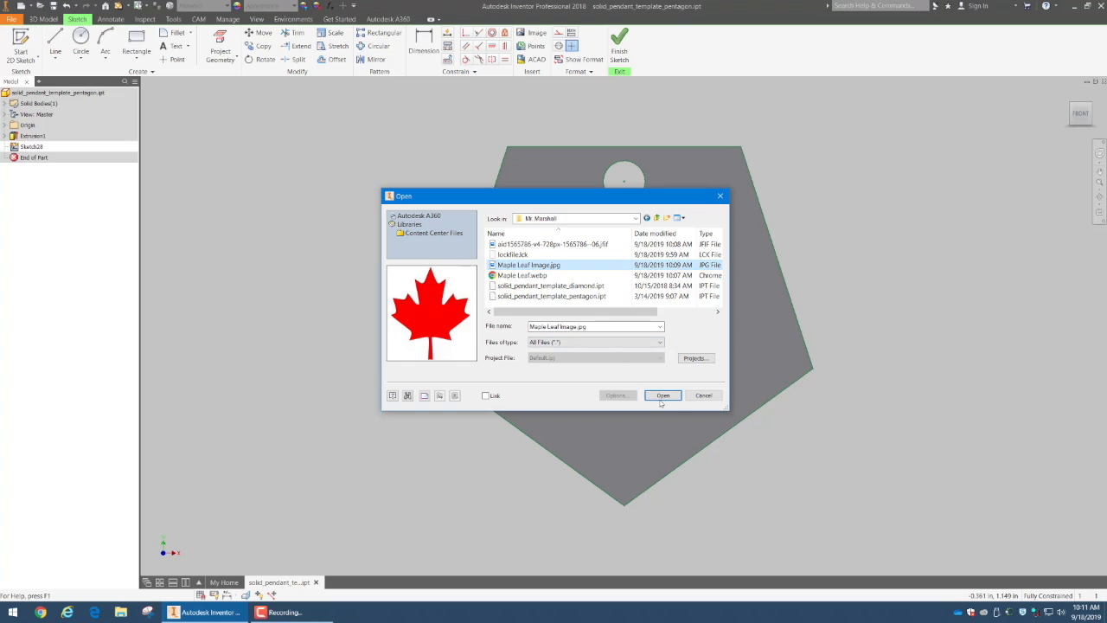
{"action": "left_click", "coordinate": [657, 394]}
Step: Place one copy of the maple leaf image above and left of the pentagon, clear of its outline, and end the image insertion
{"action": "scroll", "coordinate": [581, 362], "scroll_direction": "down", "scroll_amount": 5}
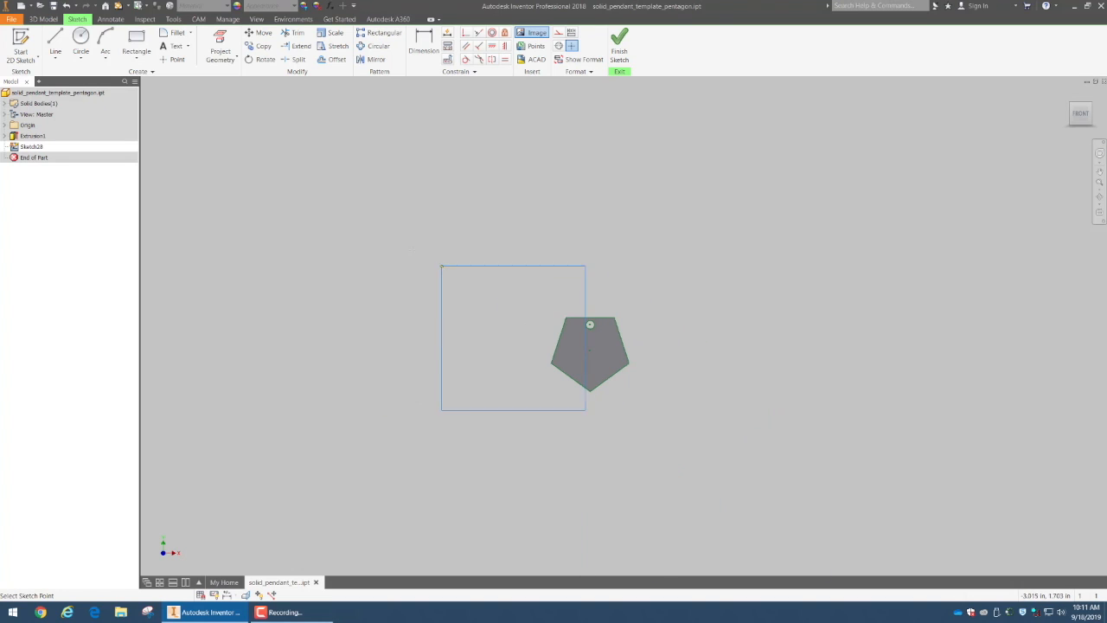
{"action": "left_click", "coordinate": [342, 196]}
{"action": "right_click", "coordinate": [508, 189]}
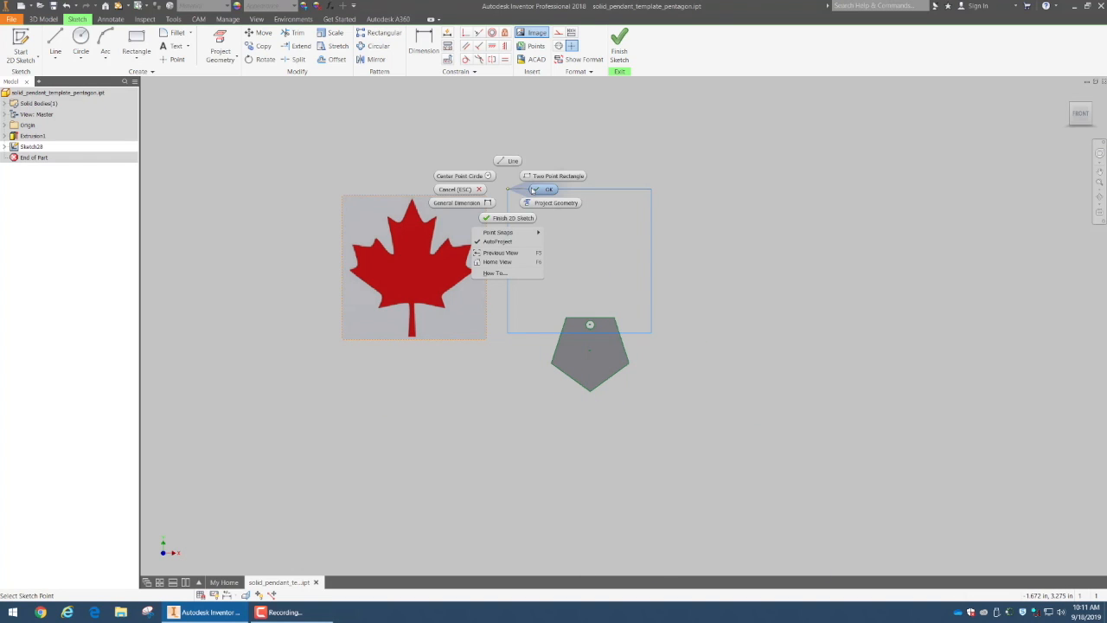
{"action": "left_click", "coordinate": [540, 190]}
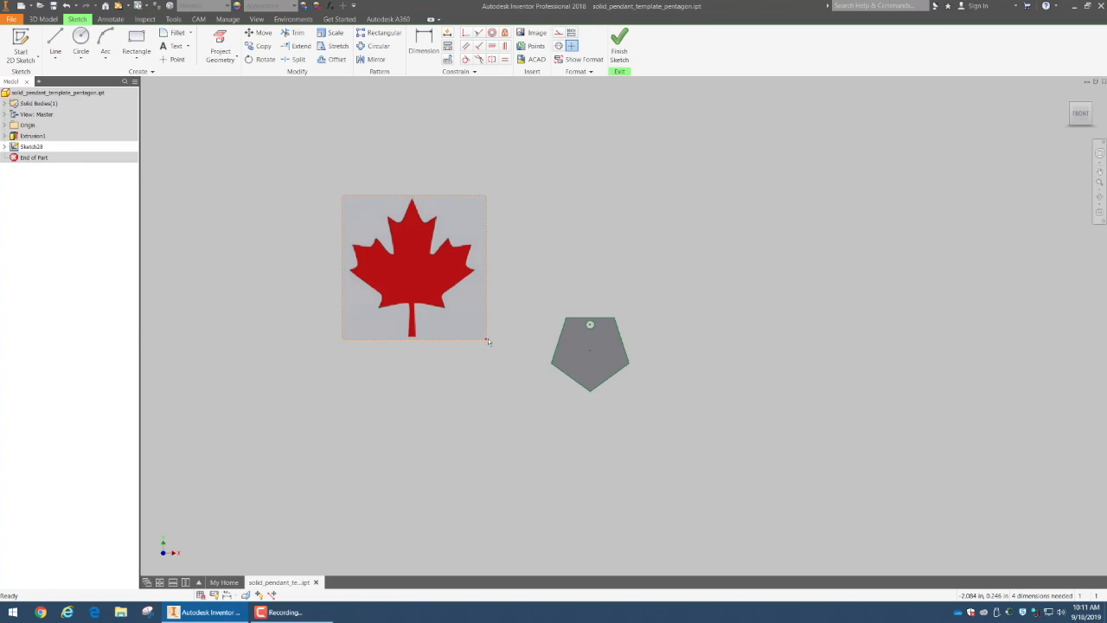
Step: Shrink the maple leaf image to roughly a third of its width, centre it on the pentagon below the hole, and finish the sketch
{"action": "left_click_drag", "start_coordinate": [488, 341], "coordinate": [588, 356]}
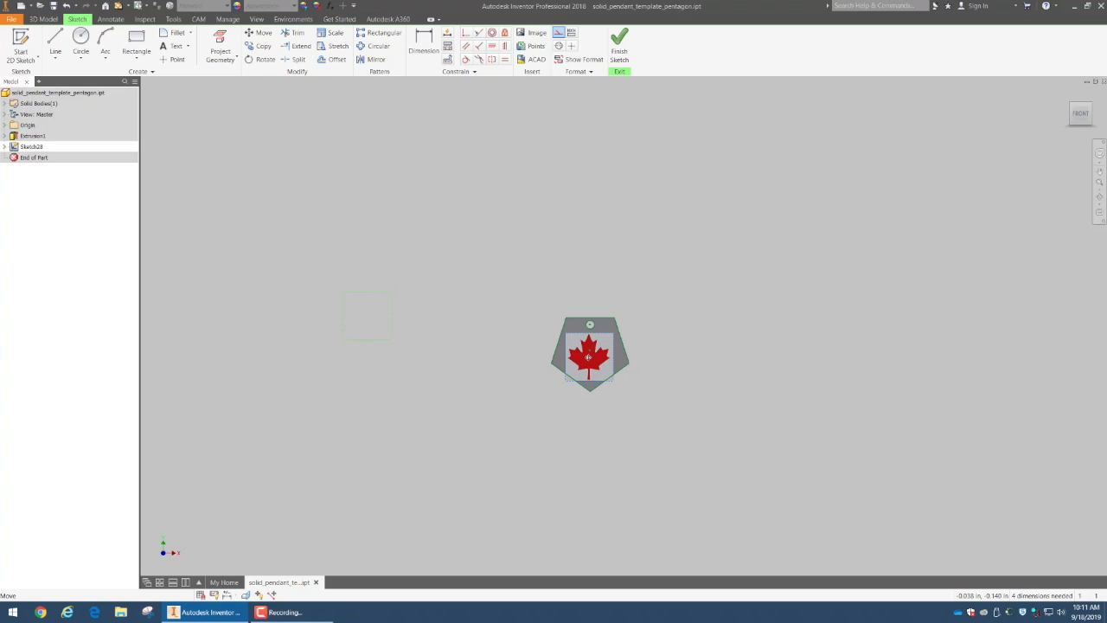
{"action": "left_click_drag", "start_coordinate": [588, 356], "coordinate": [588, 356]}
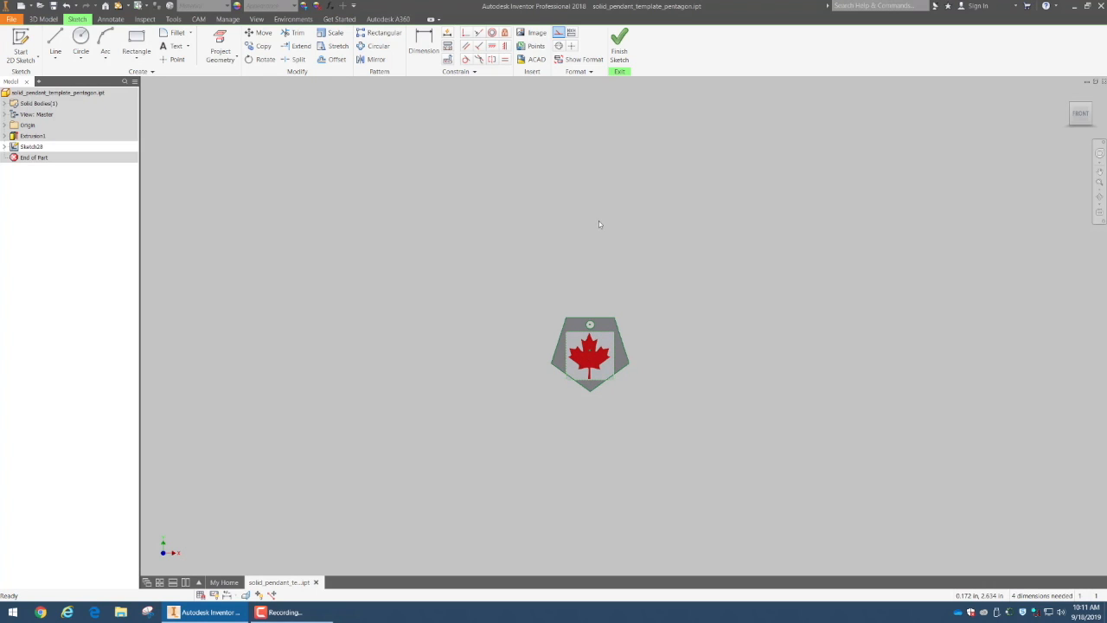
{"action": "left_click", "coordinate": [620, 47]}
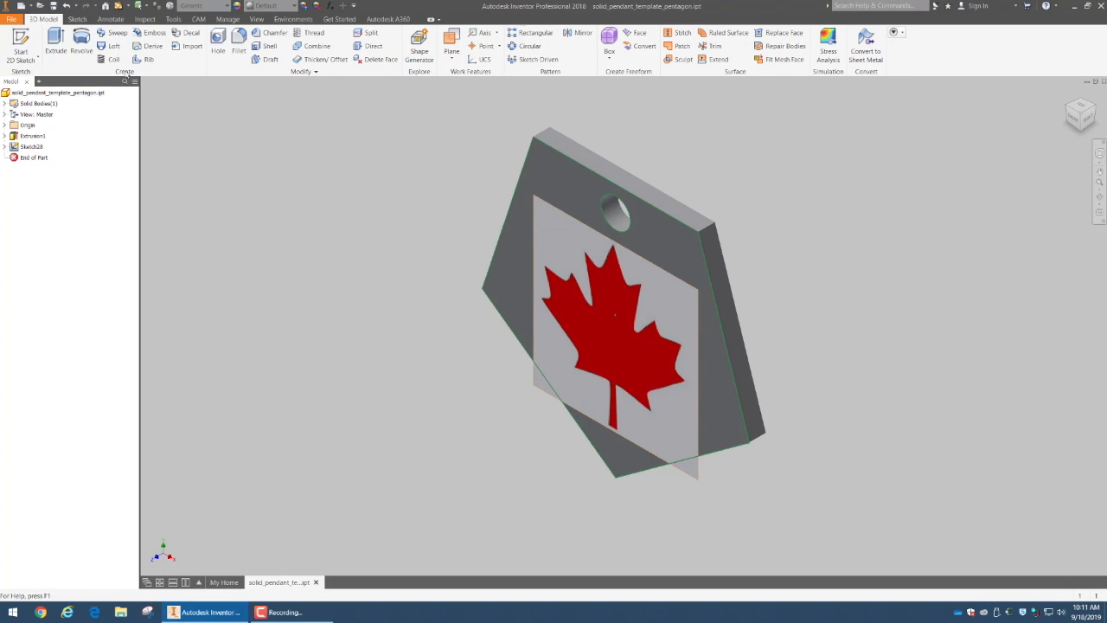
Step: Apply the maple leaf image as a decal on the pendant's front face, with Wrap to Face off and Chain Faces on
{"action": "left_click", "coordinate": [192, 33]}
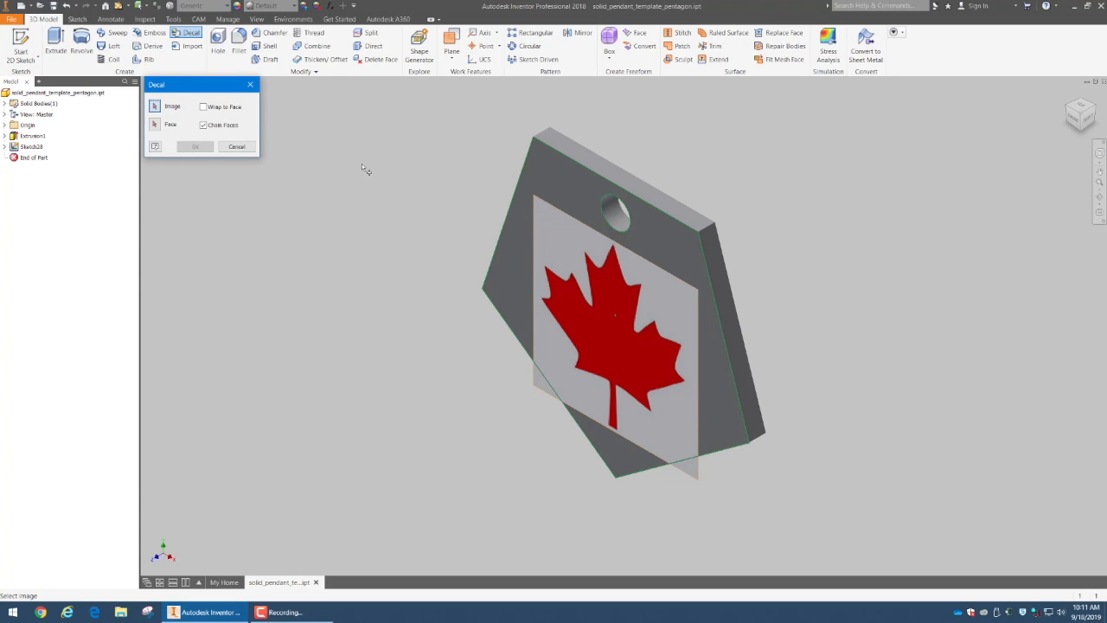
{"action": "left_click", "coordinate": [537, 221]}
{"action": "left_click", "coordinate": [521, 180]}
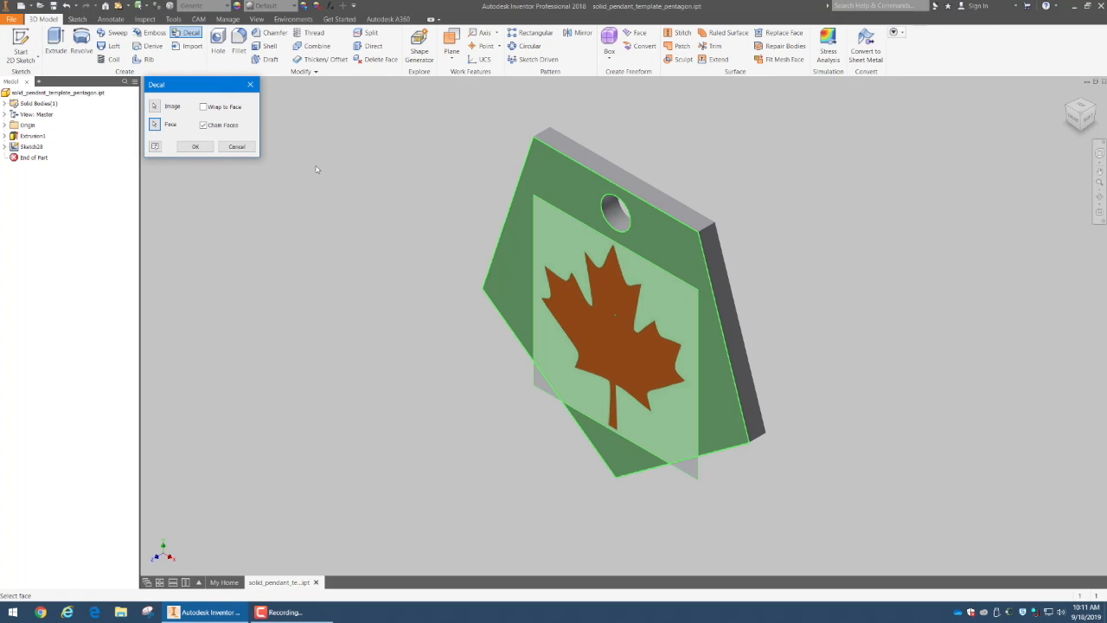
{"action": "left_click", "coordinate": [198, 146]}
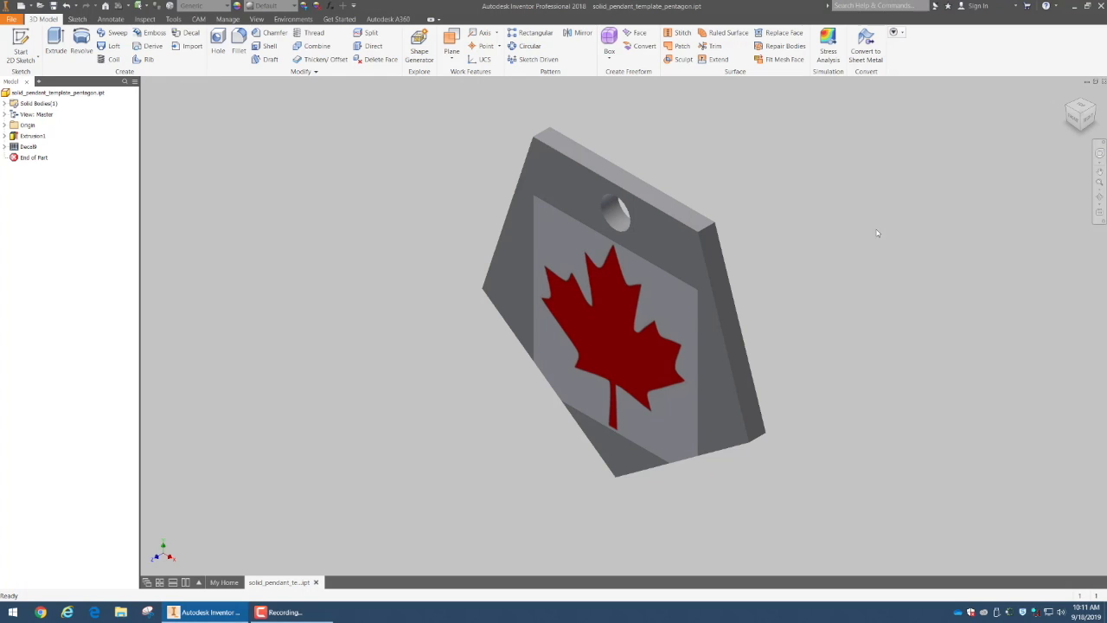
Step: Start a new sketch on the pendant's large front face, over the maple leaf decal
{"action": "left_click", "coordinate": [1099, 197]}
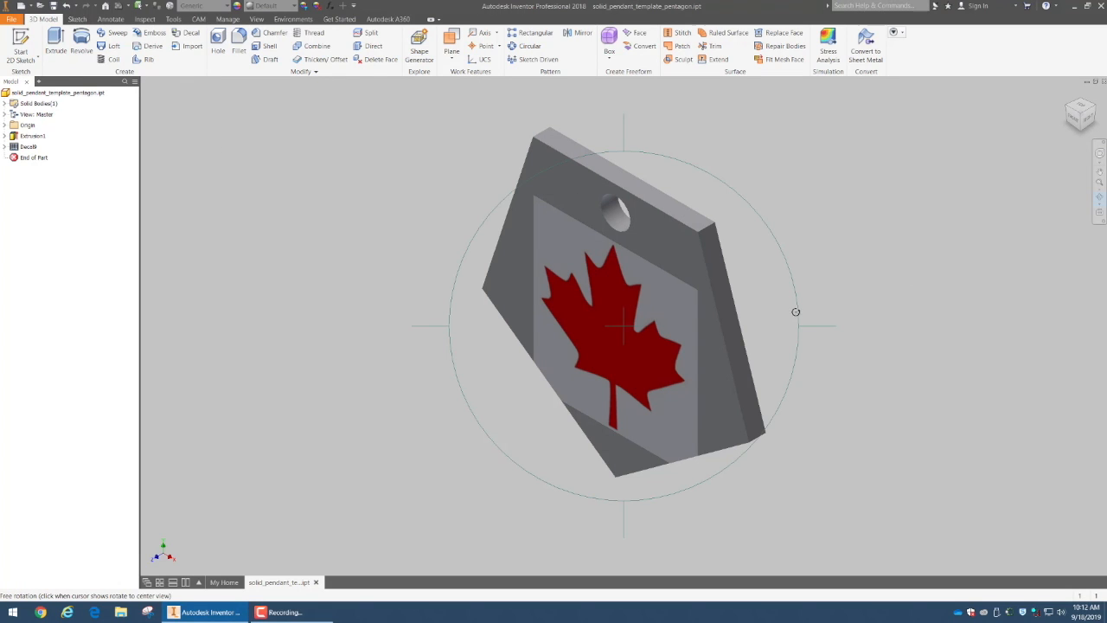
{"action": "left_click_drag", "start_coordinate": [793, 309], "coordinate": [770, 275]}
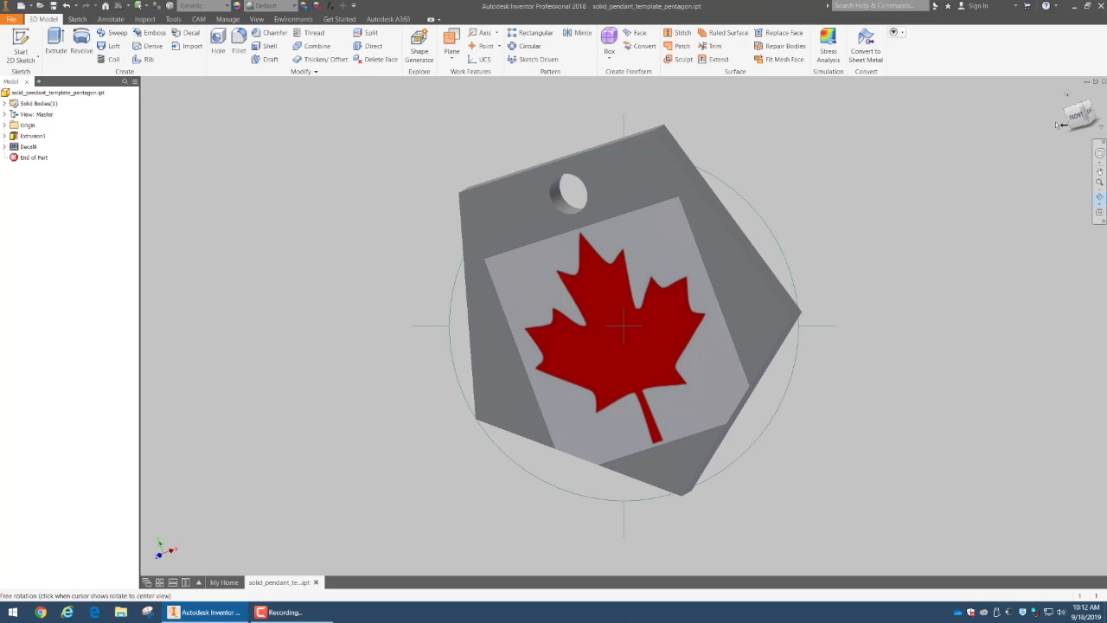
{"action": "left_click", "coordinate": [1076, 115]}
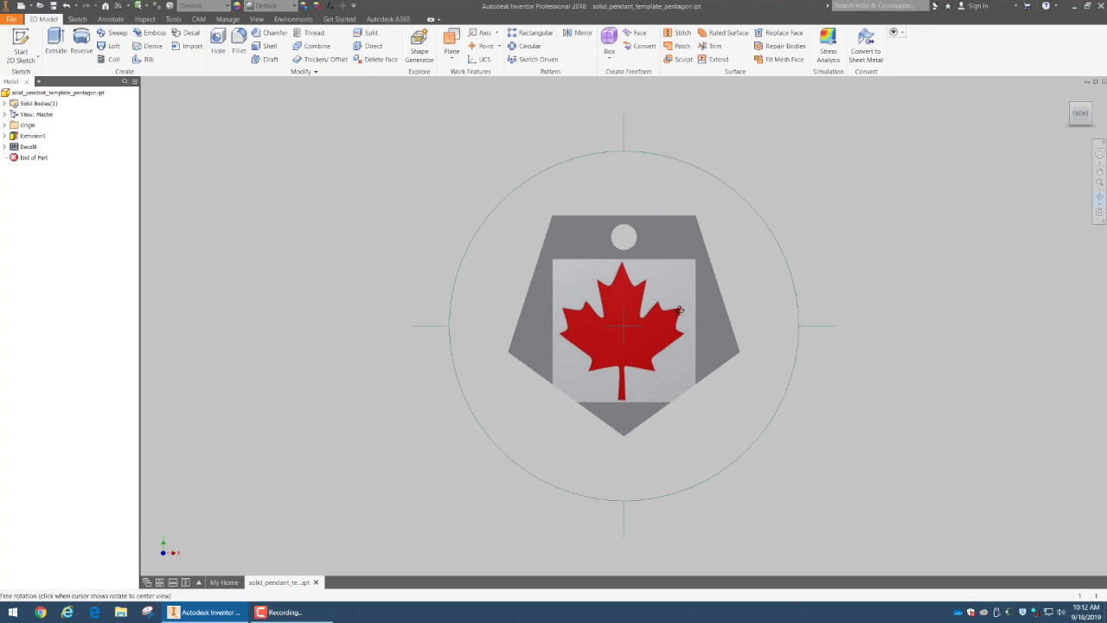
{"action": "scroll", "coordinate": [679, 311], "scroll_direction": "up", "scroll_amount": 2}
{"action": "right_click", "coordinate": [548, 287]}
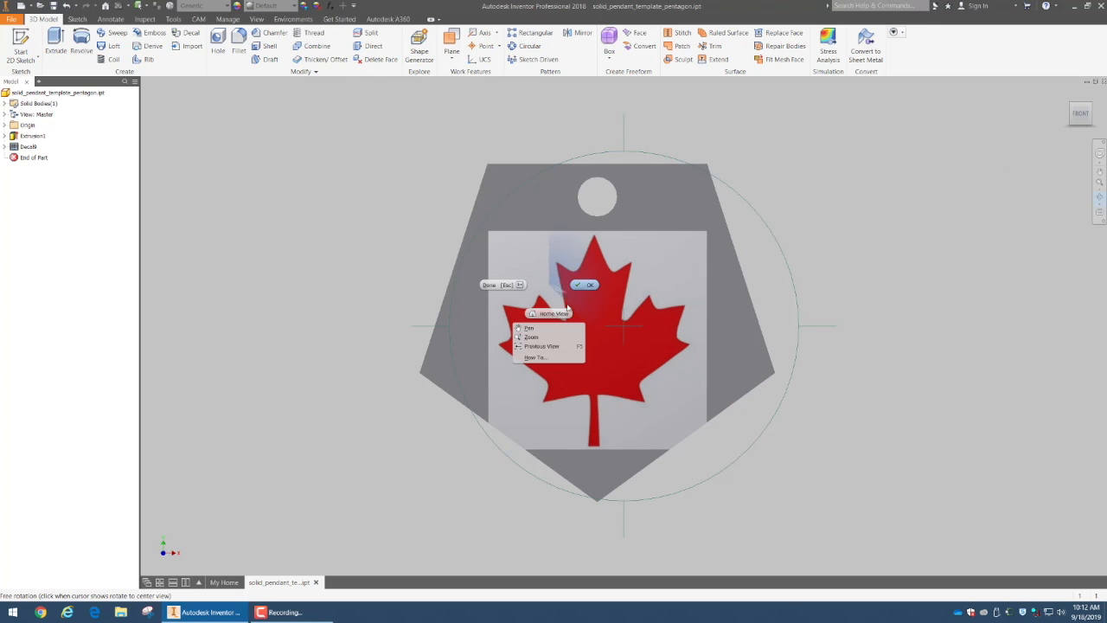
{"action": "left_click", "coordinate": [584, 287]}
{"action": "right_click", "coordinate": [523, 258]}
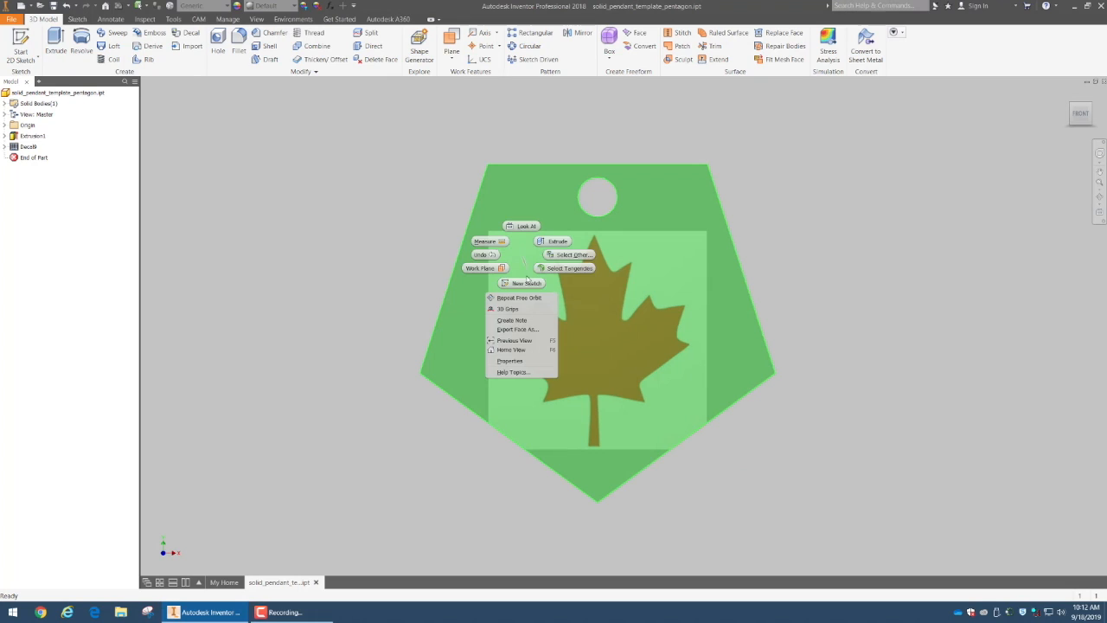
{"action": "left_click", "coordinate": [530, 252]}
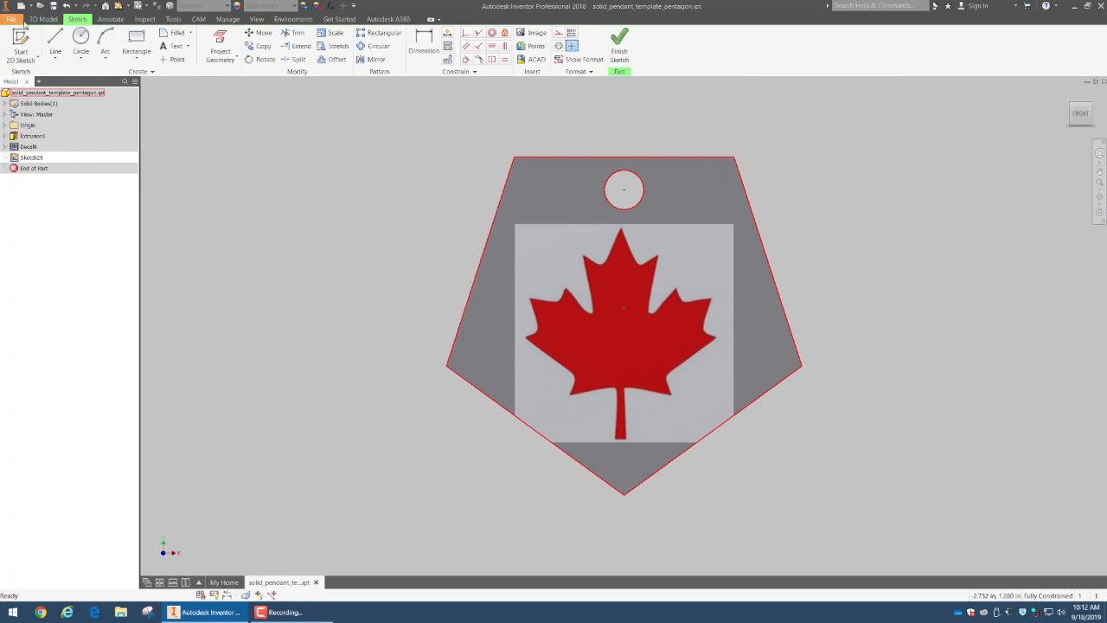
Step: Begin tracing the maple leaf outline with the Line tool from the lower-left corner of the stem
{"action": "left_click", "coordinate": [55, 41]}
{"action": "scroll", "coordinate": [607, 444], "scroll_direction": "up", "scroll_amount": 5}
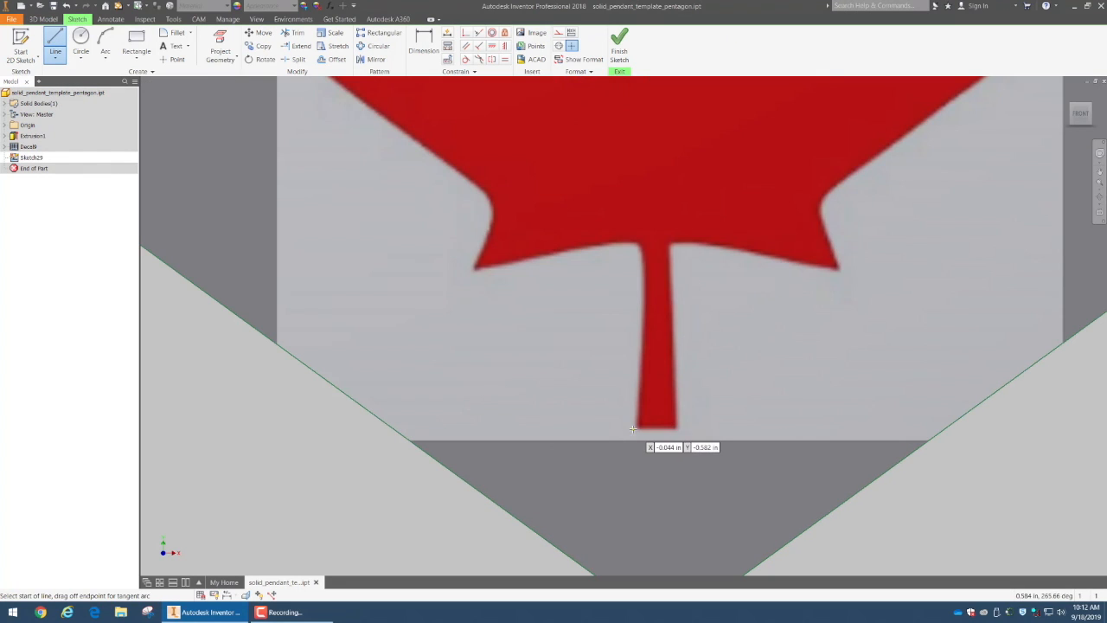